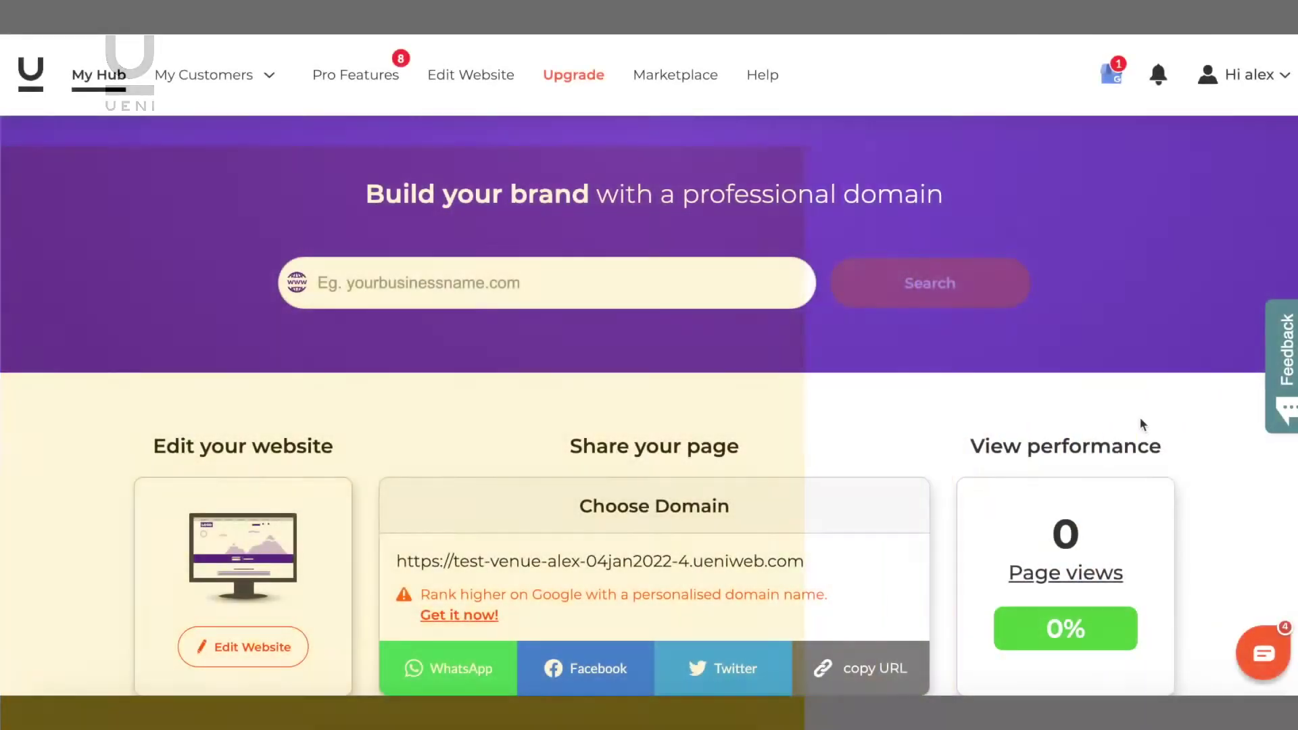
# Step: Scroll My Hub down to 'Let's Grow Your Business' and launch the Social Image Creator card
pyautogui.scroll(-2, 1141, 419)
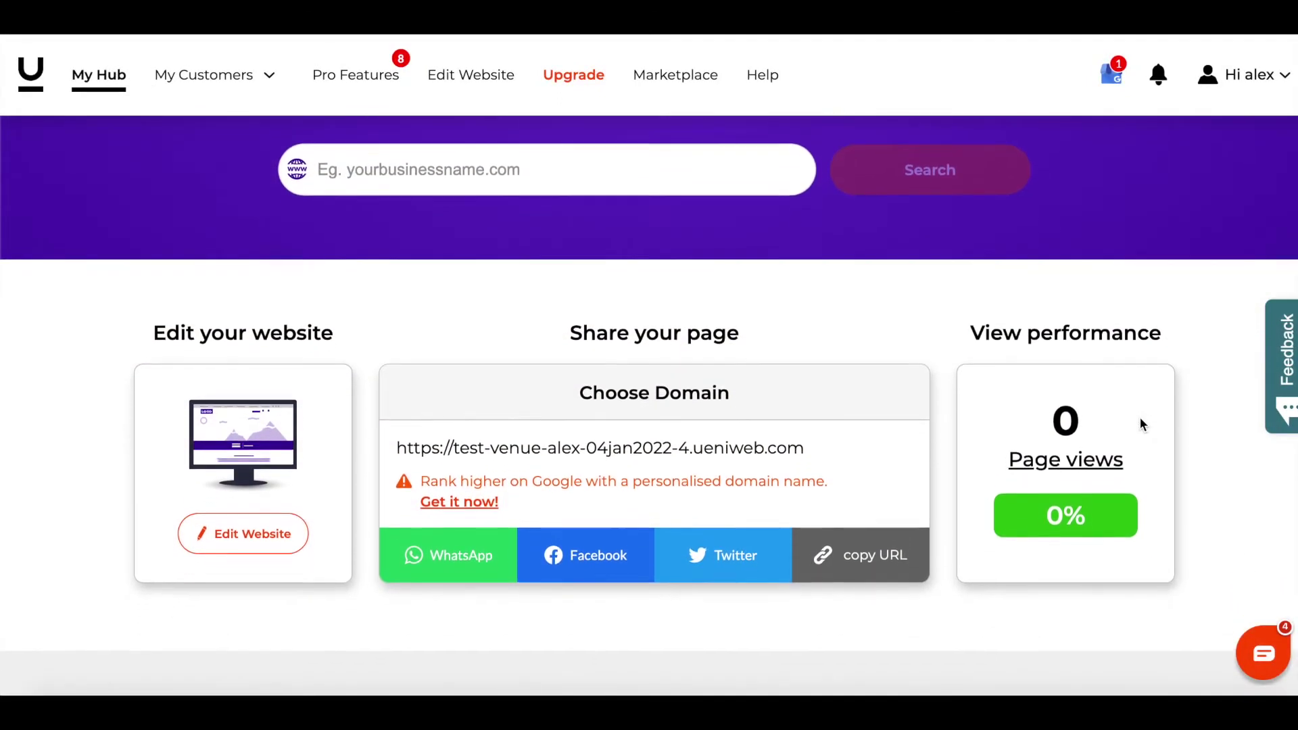
pyautogui.scroll(-3, 1162, 495)
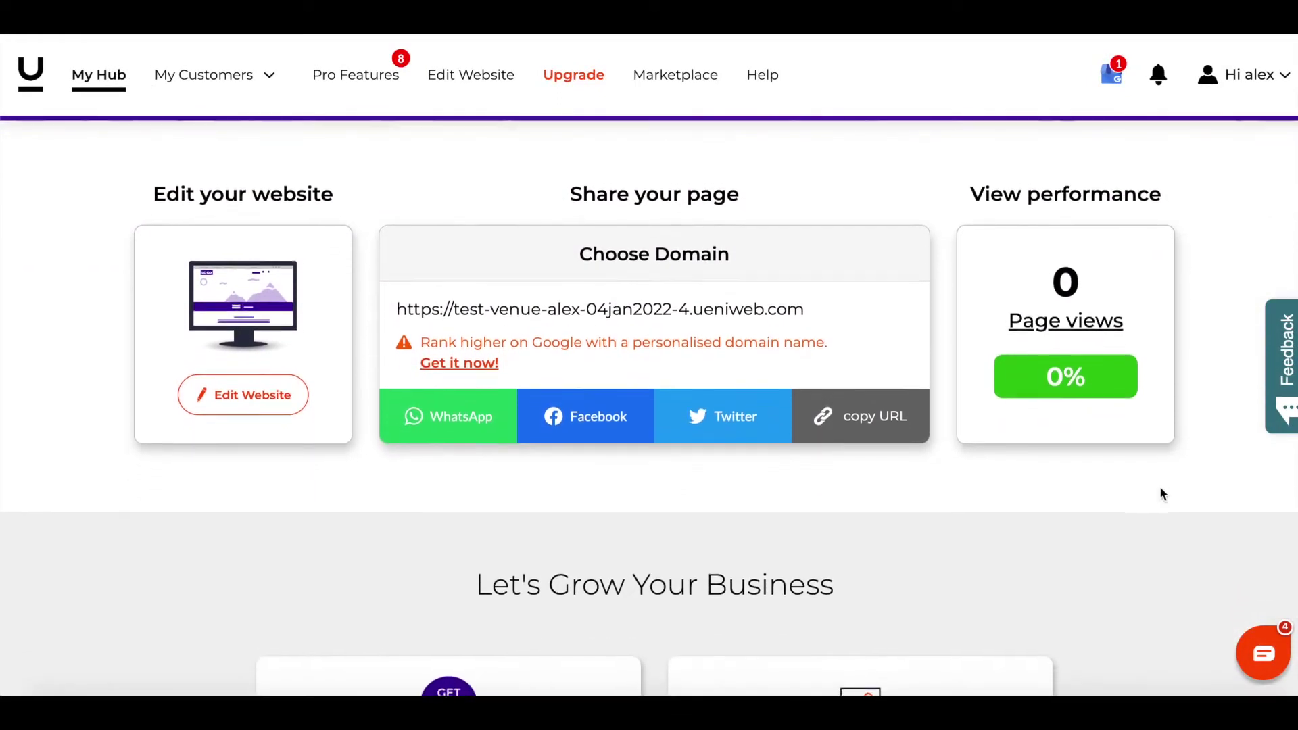
pyautogui.scroll(-3, 1161, 489)
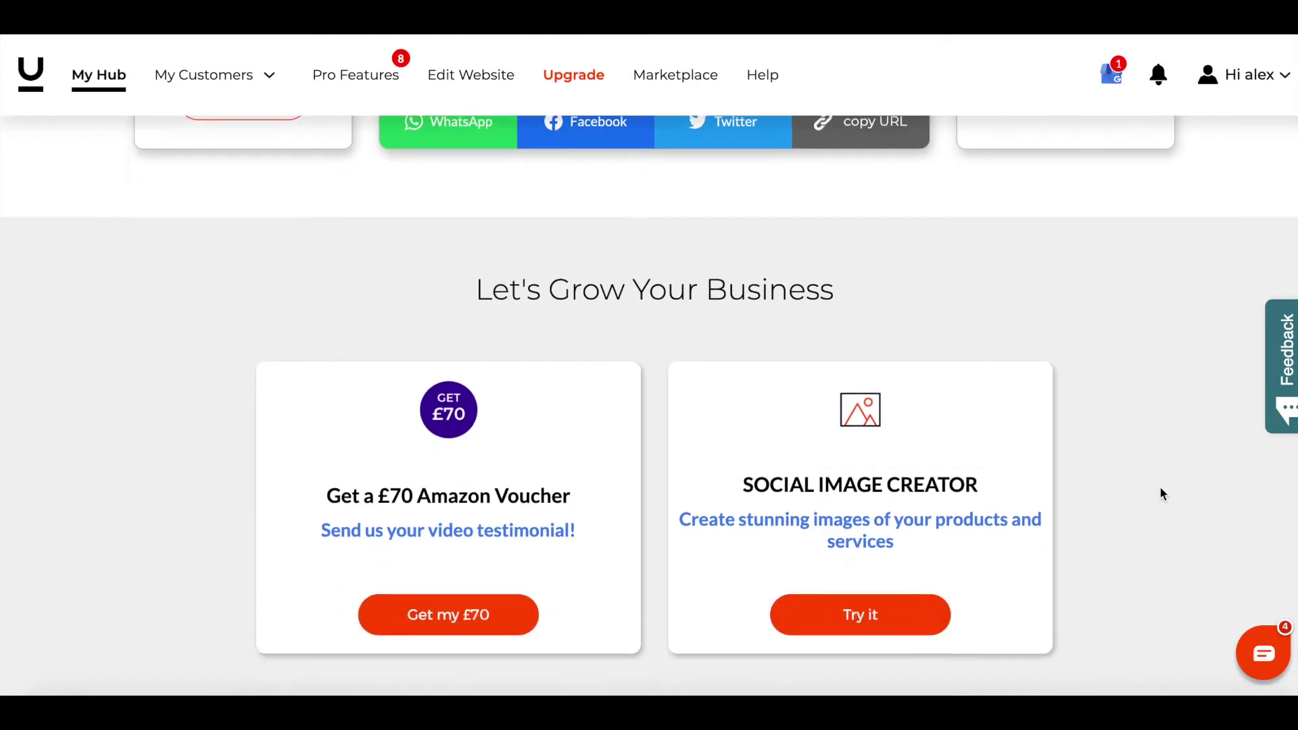
pyautogui.scroll(-1, 1160, 490)
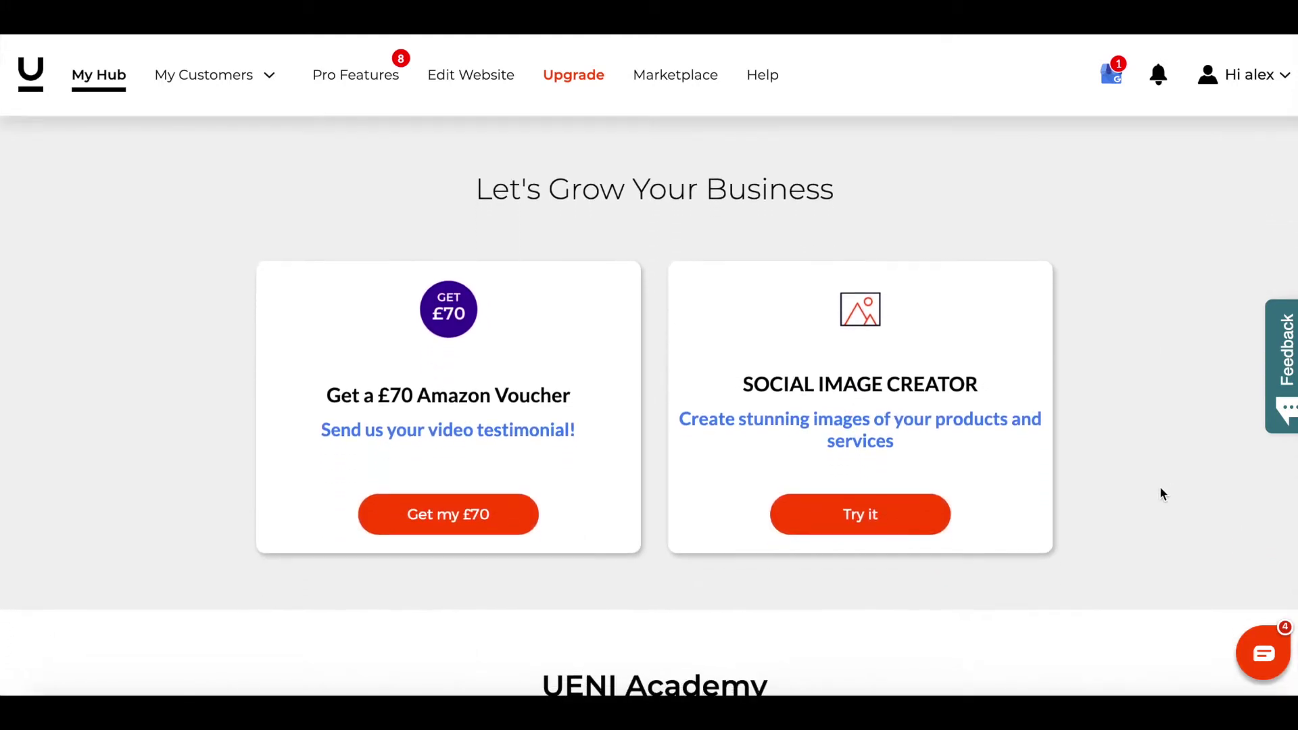
pyautogui.click(860, 516)
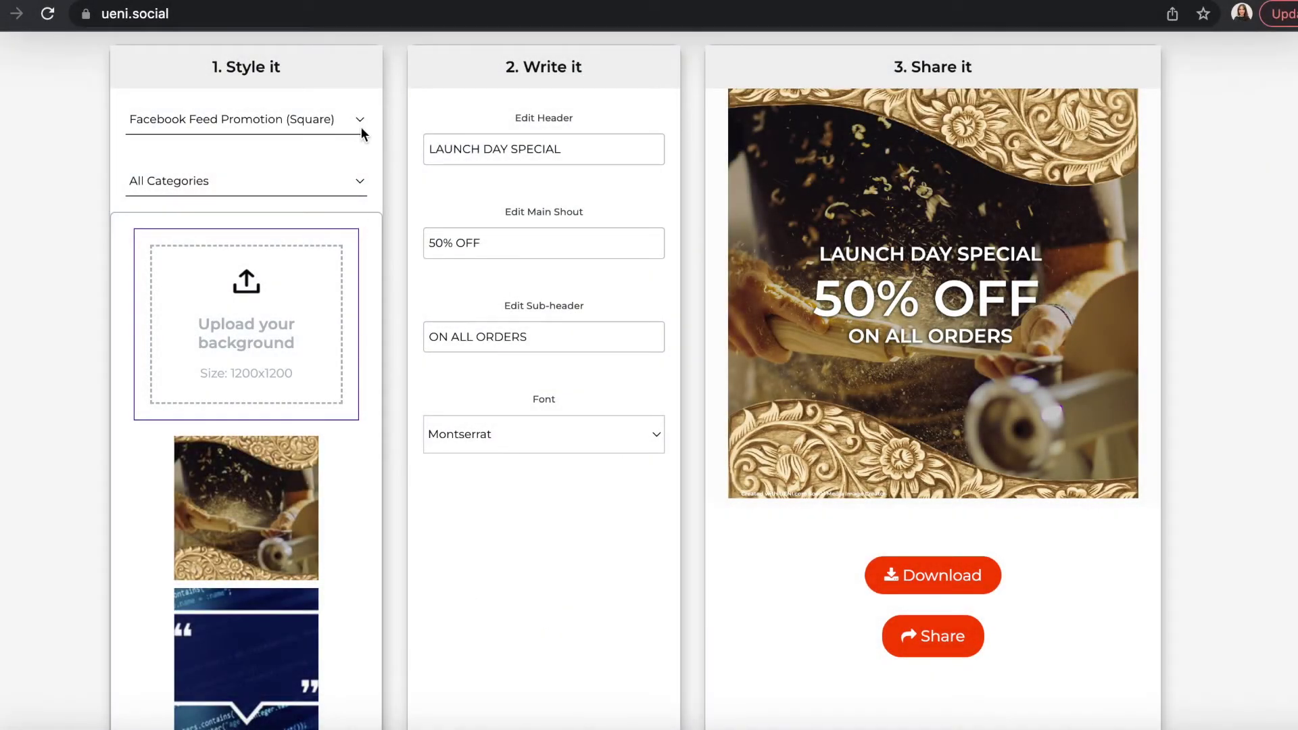
# Step: Change the image format to Horizontal, then to Follow Us on Facebook
pyautogui.click(358, 125)
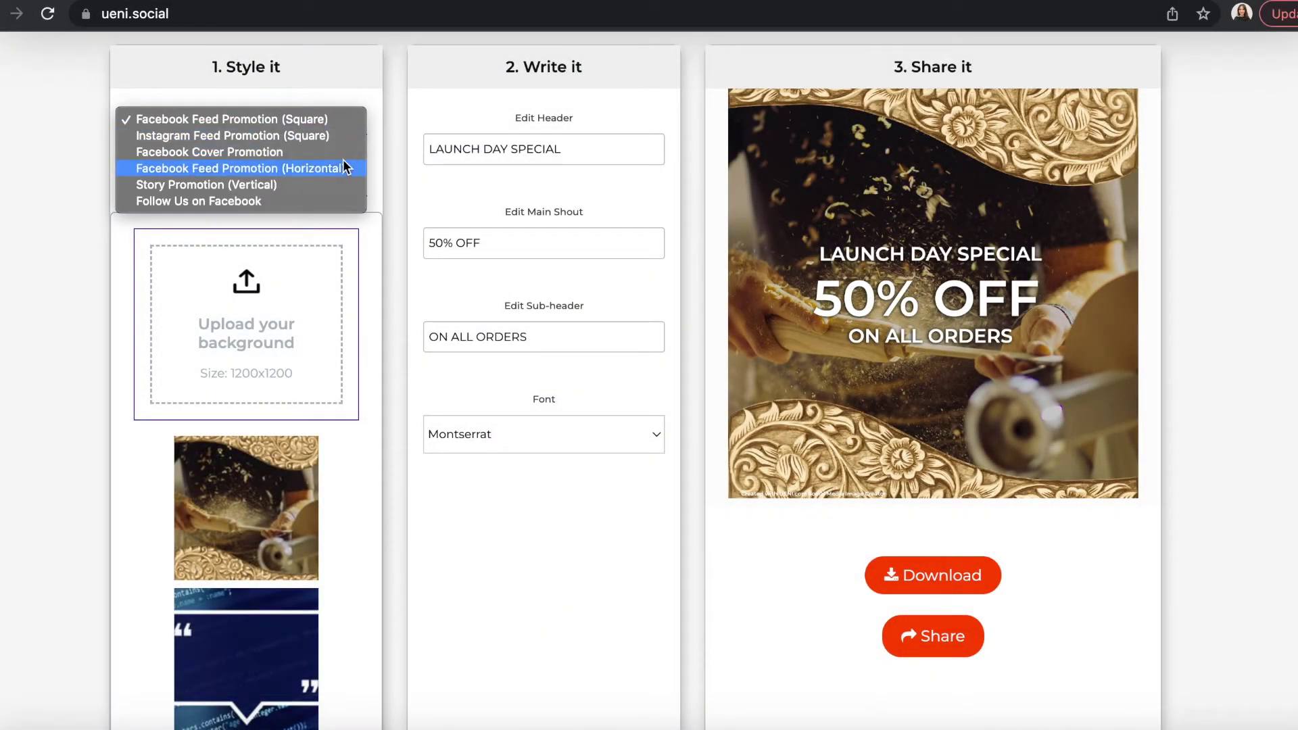
pyautogui.press('Escape')
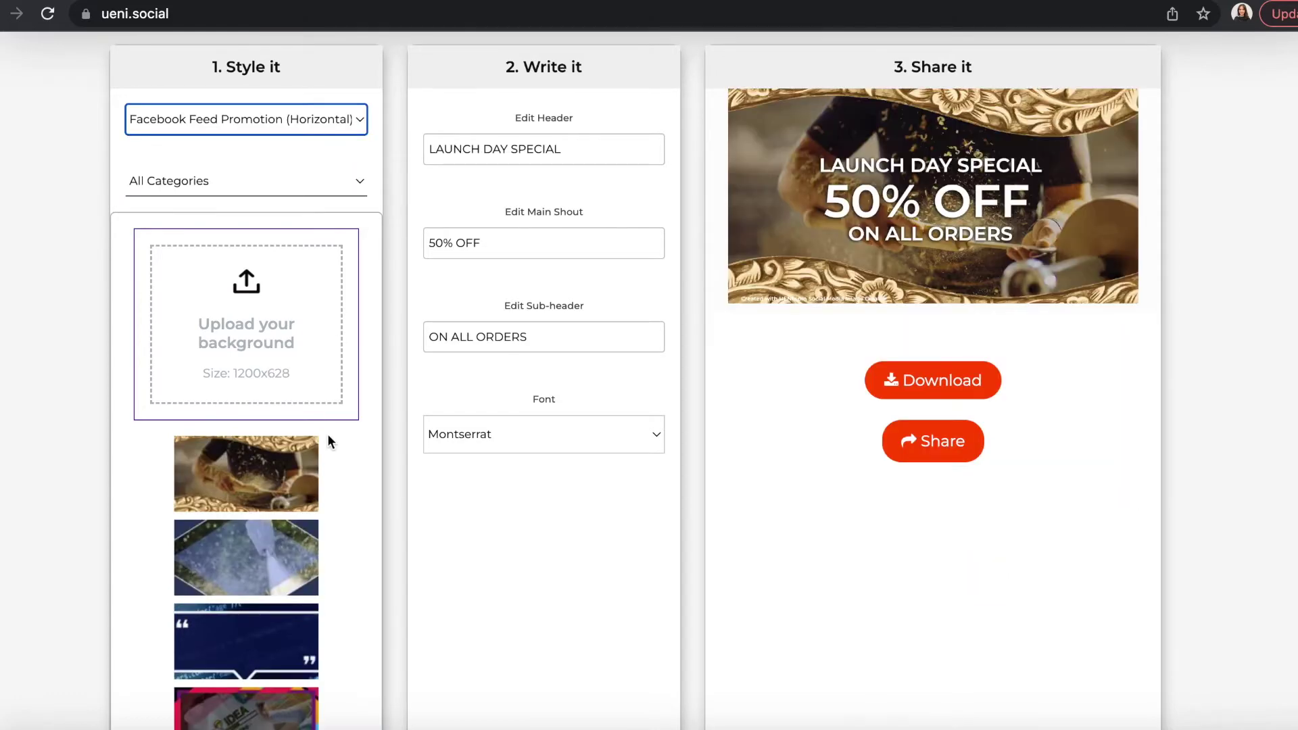
pyautogui.click(358, 122)
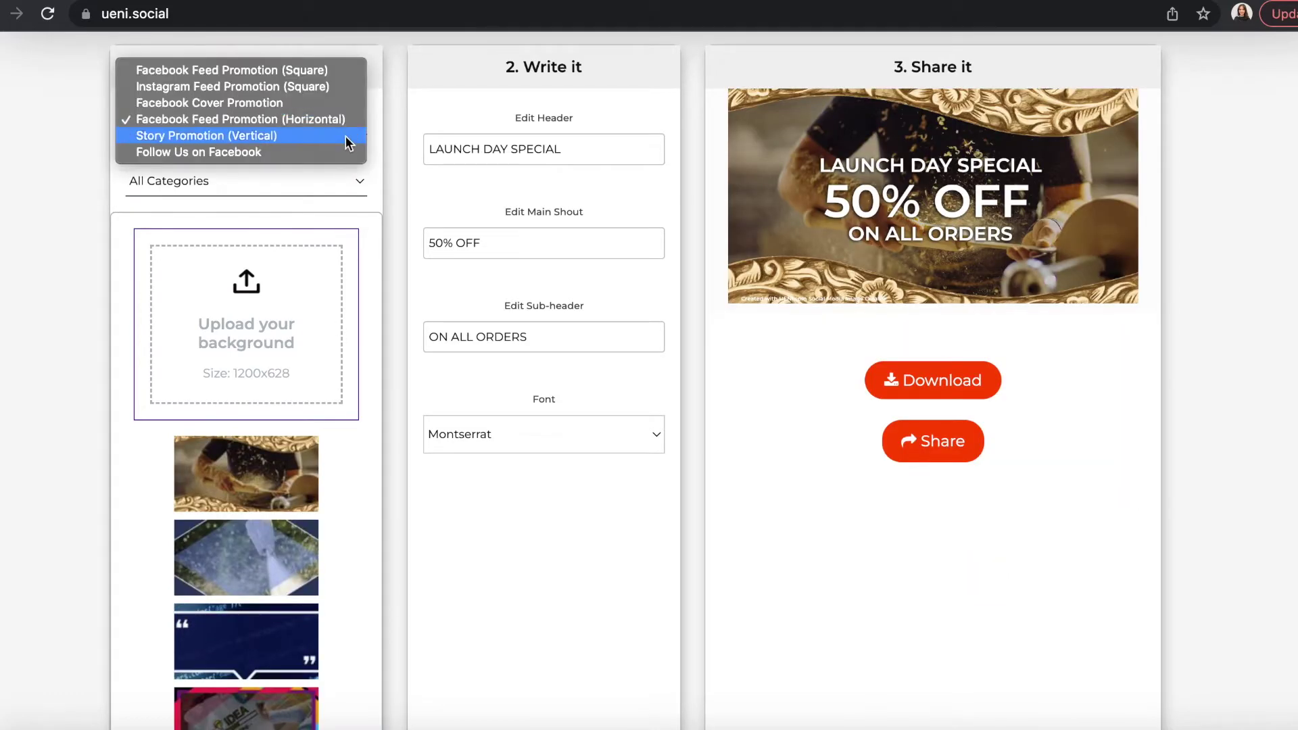
pyautogui.press('Escape')
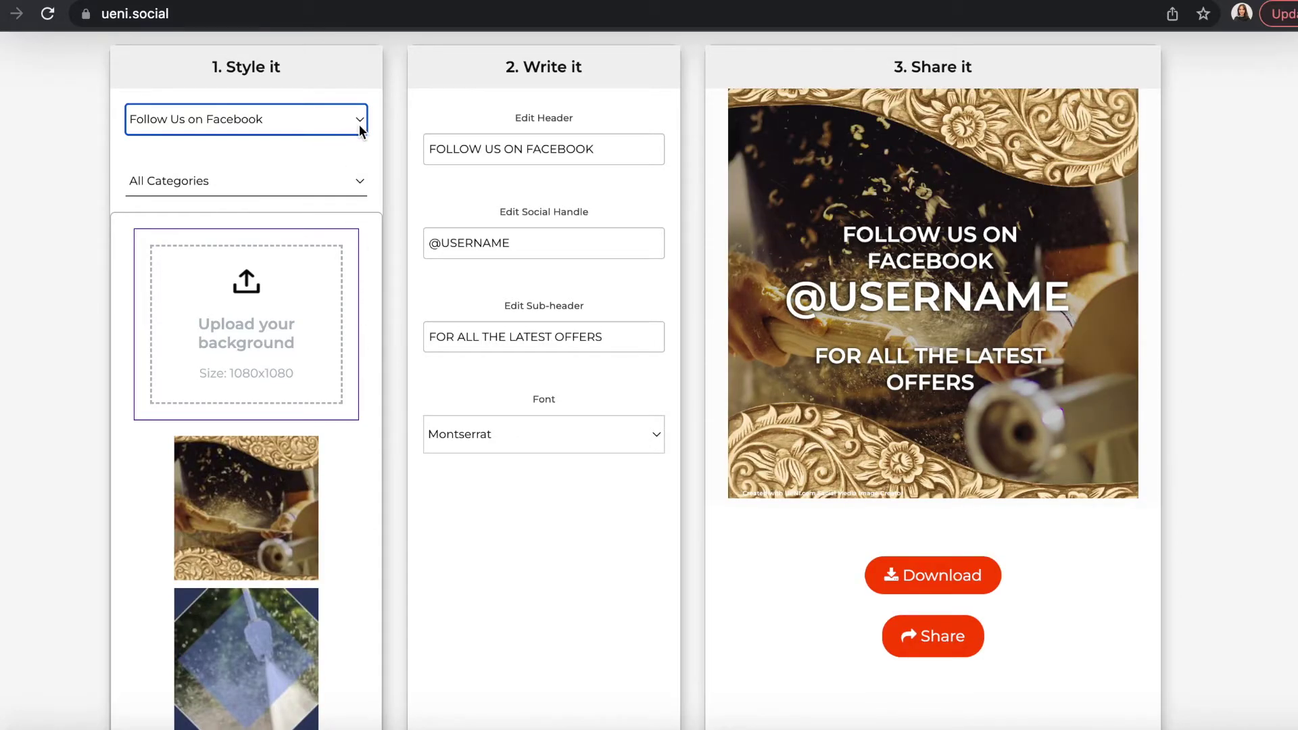
# Step: Upload the makeup-products photo as the image background
pyautogui.click(298, 316)
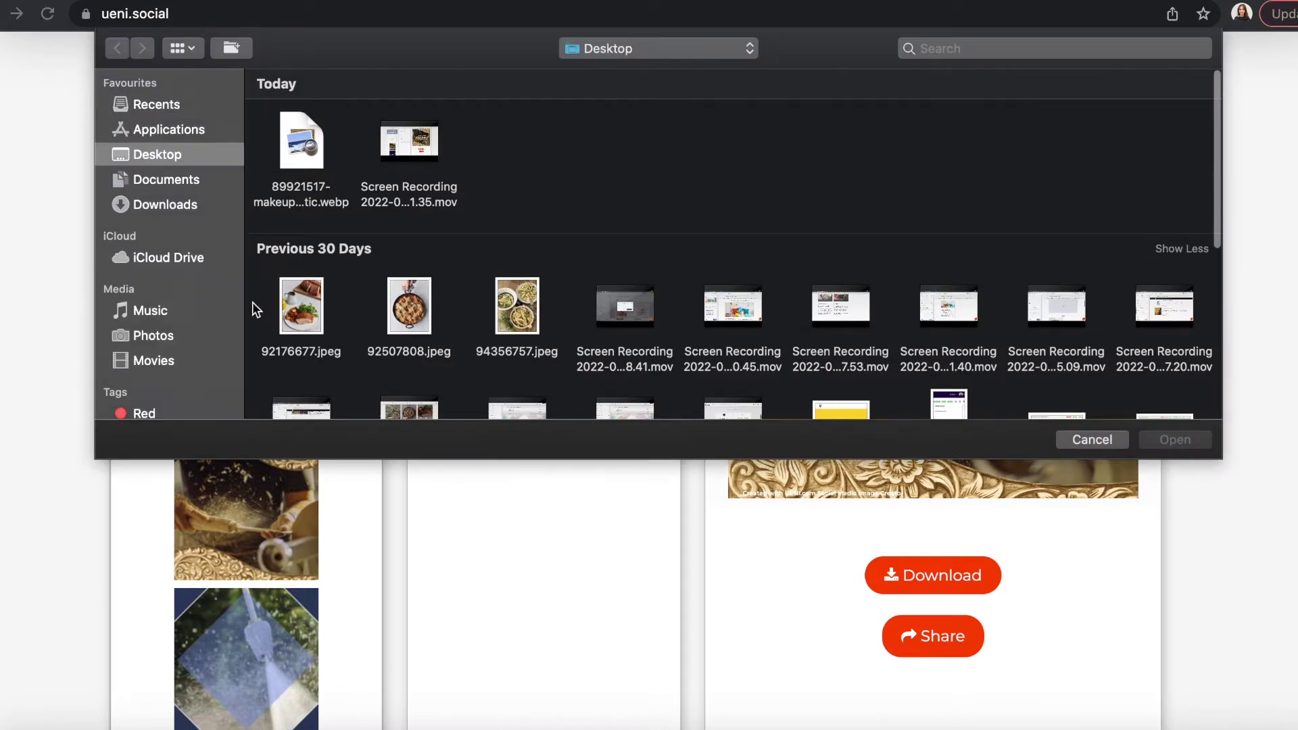
pyautogui.doubleClick(297, 144)
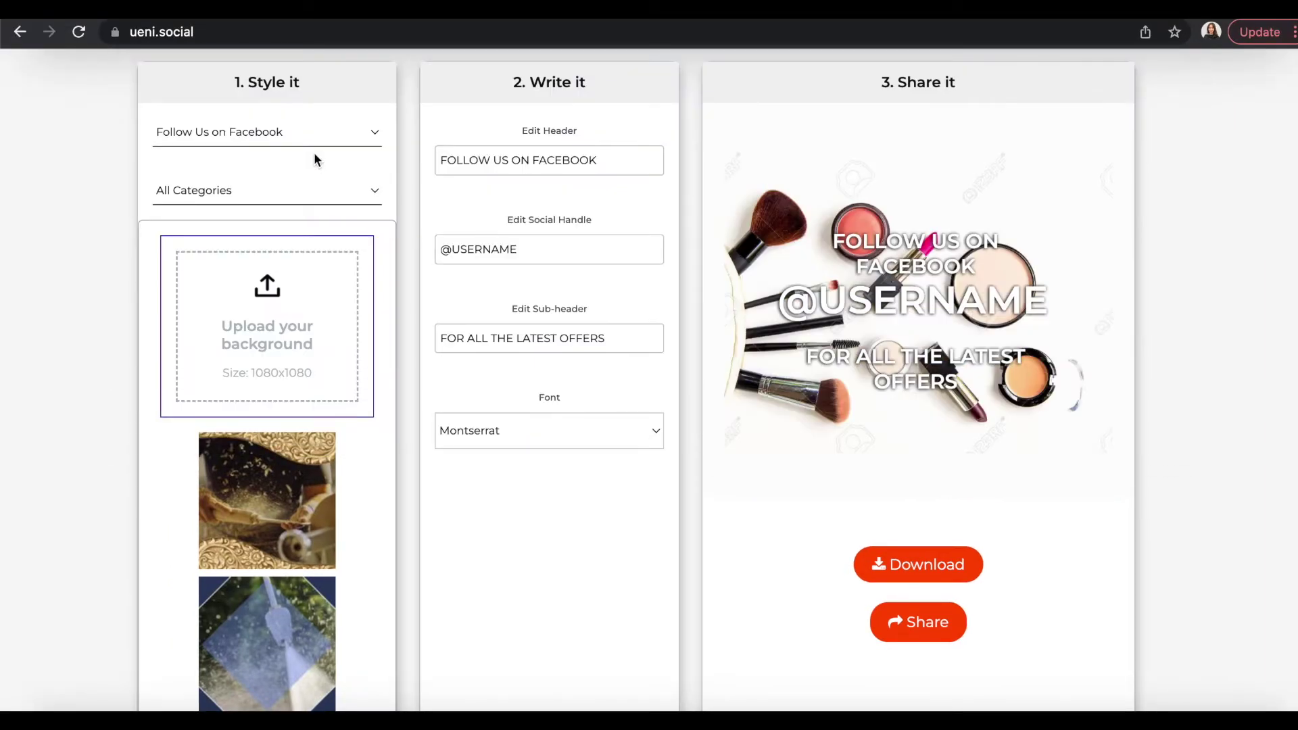
pyautogui.scroll(-1, 836, 318)
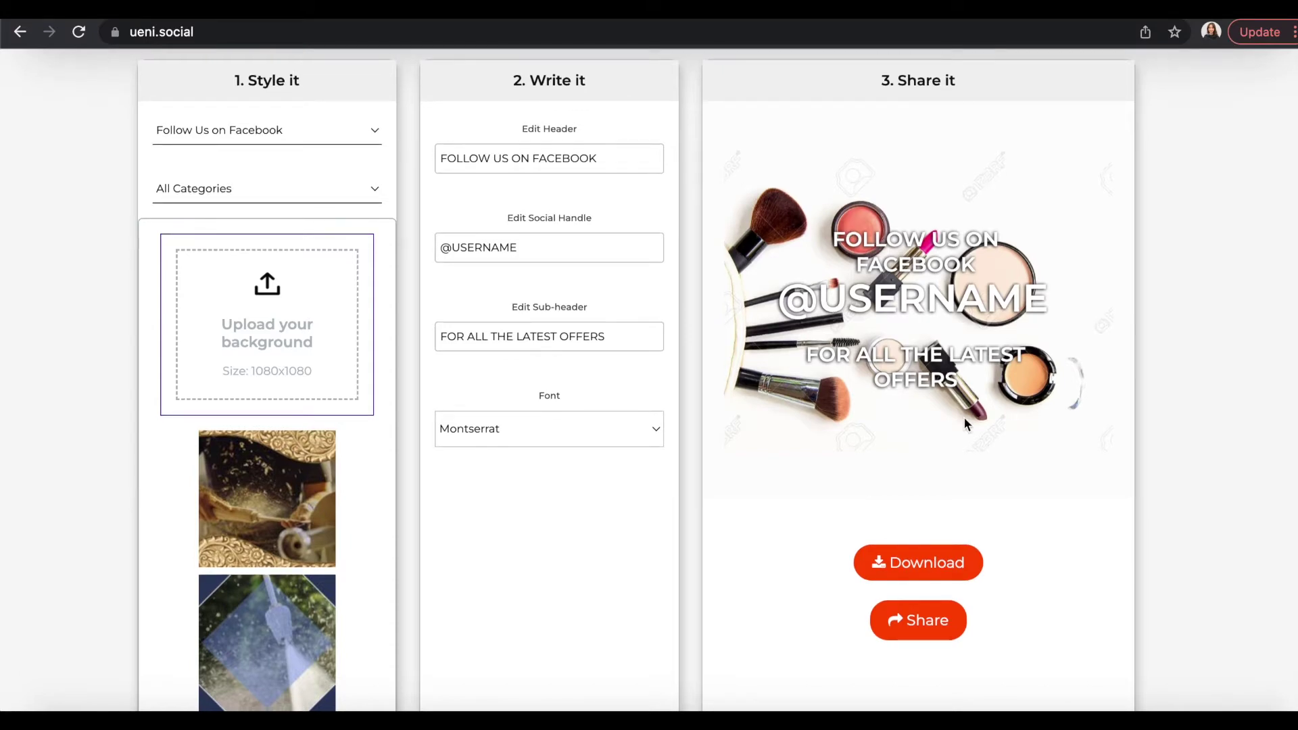
pyautogui.scroll(-5, 711, 636)
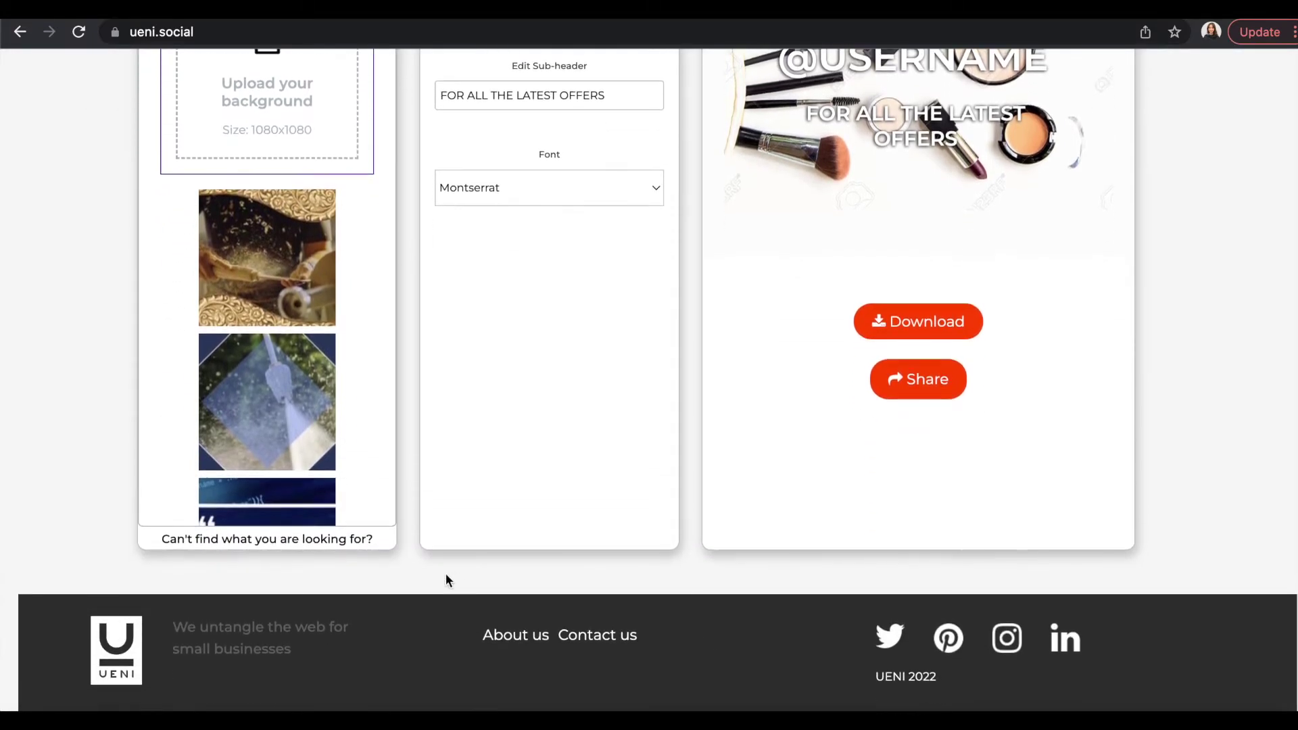
# Step: Try the square Facebook feed format and preview Sports & Fitness yoga and gym templates
pyautogui.click(246, 541)
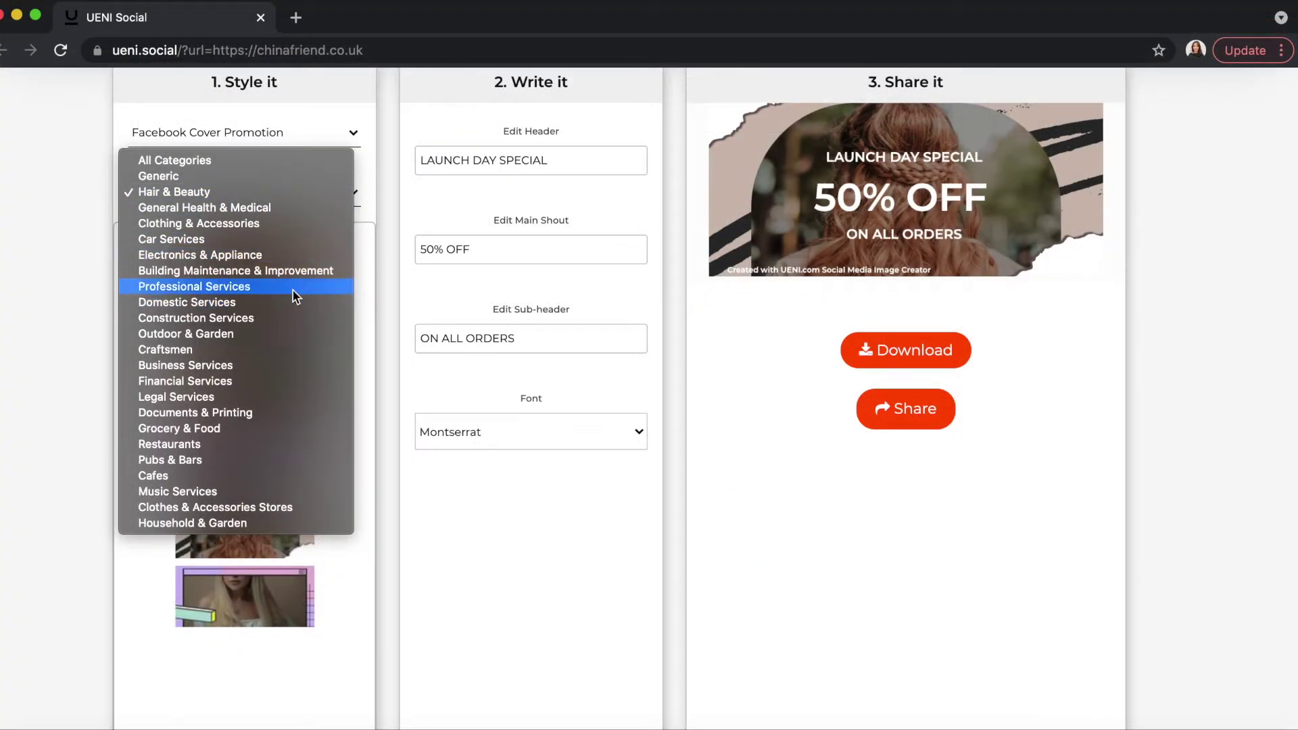
pyautogui.click(365, 376)
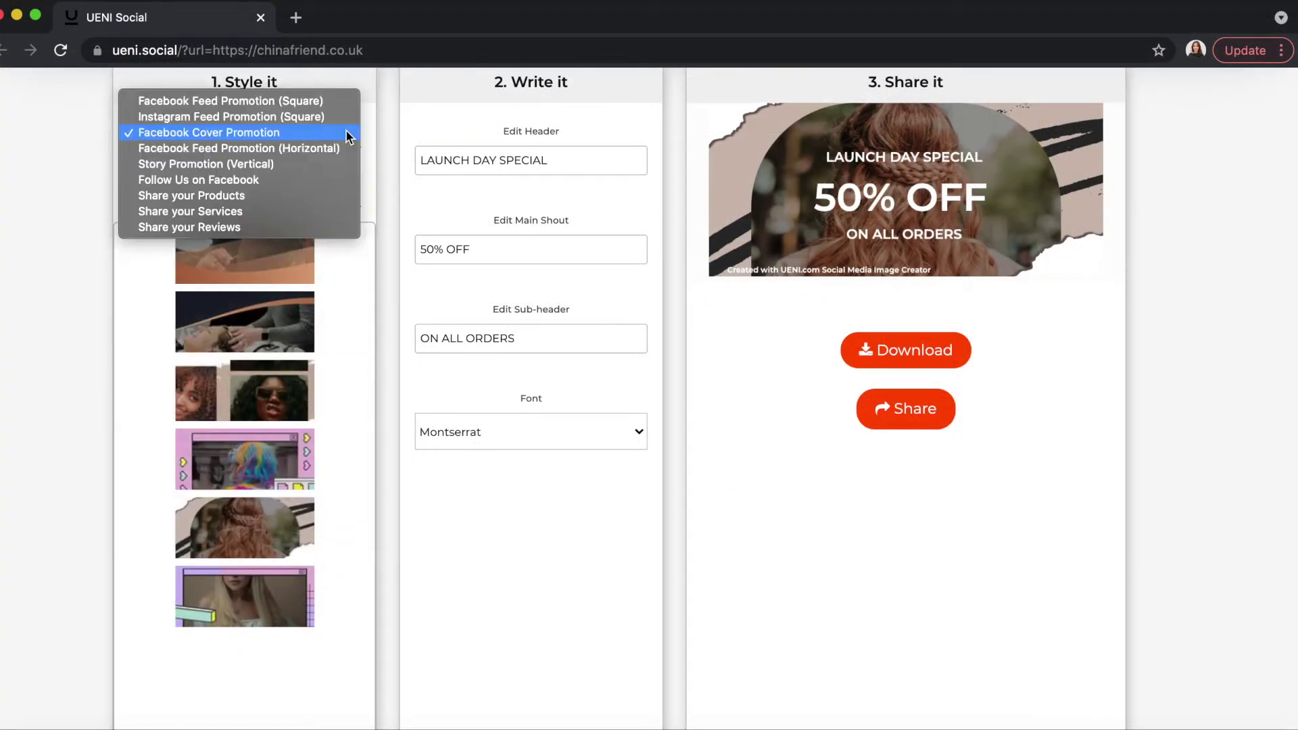
pyautogui.click(348, 133)
pyautogui.click(322, 100)
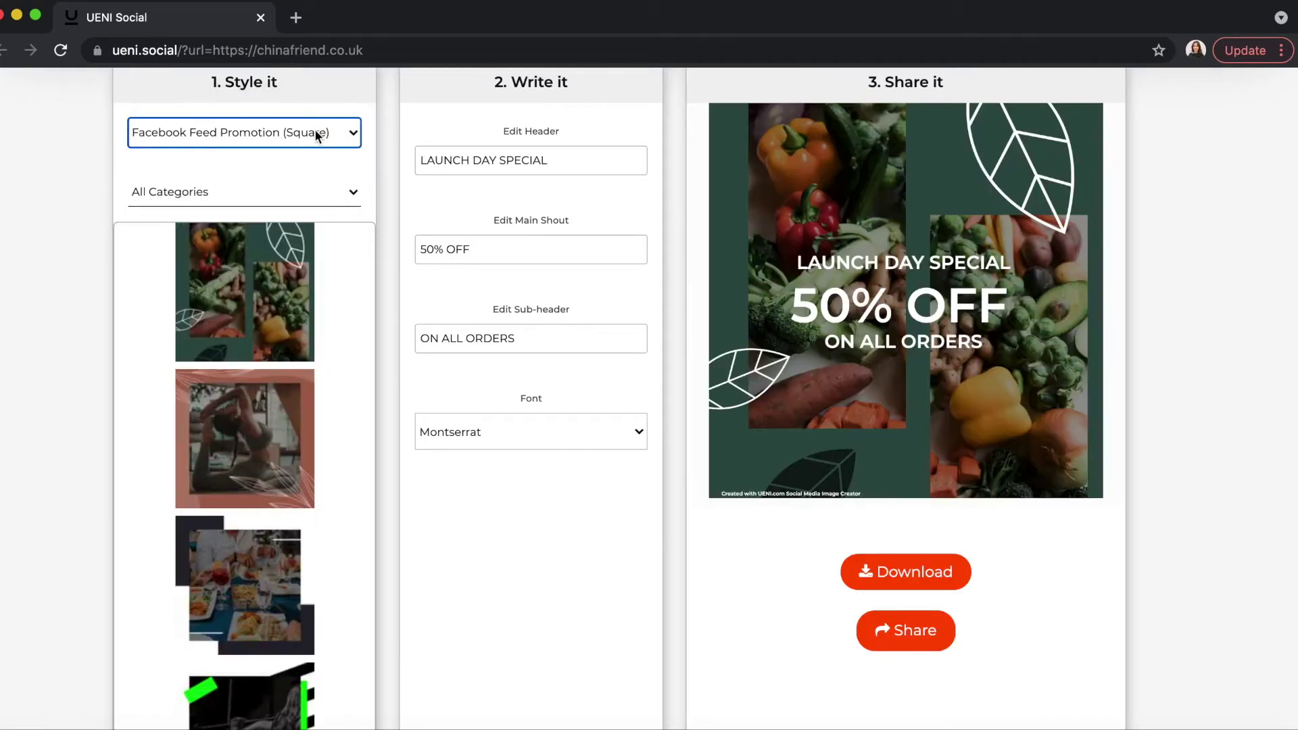
pyautogui.scroll(-3, 291, 325)
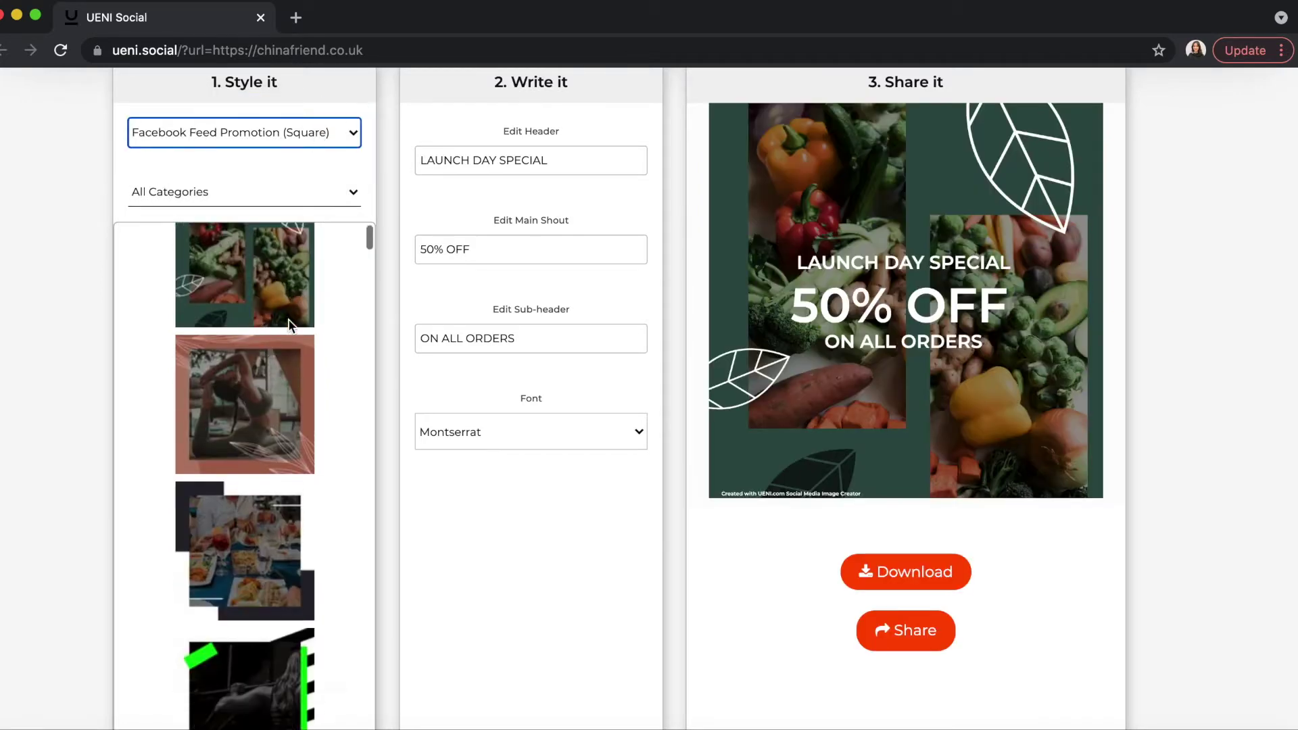
pyautogui.click(342, 196)
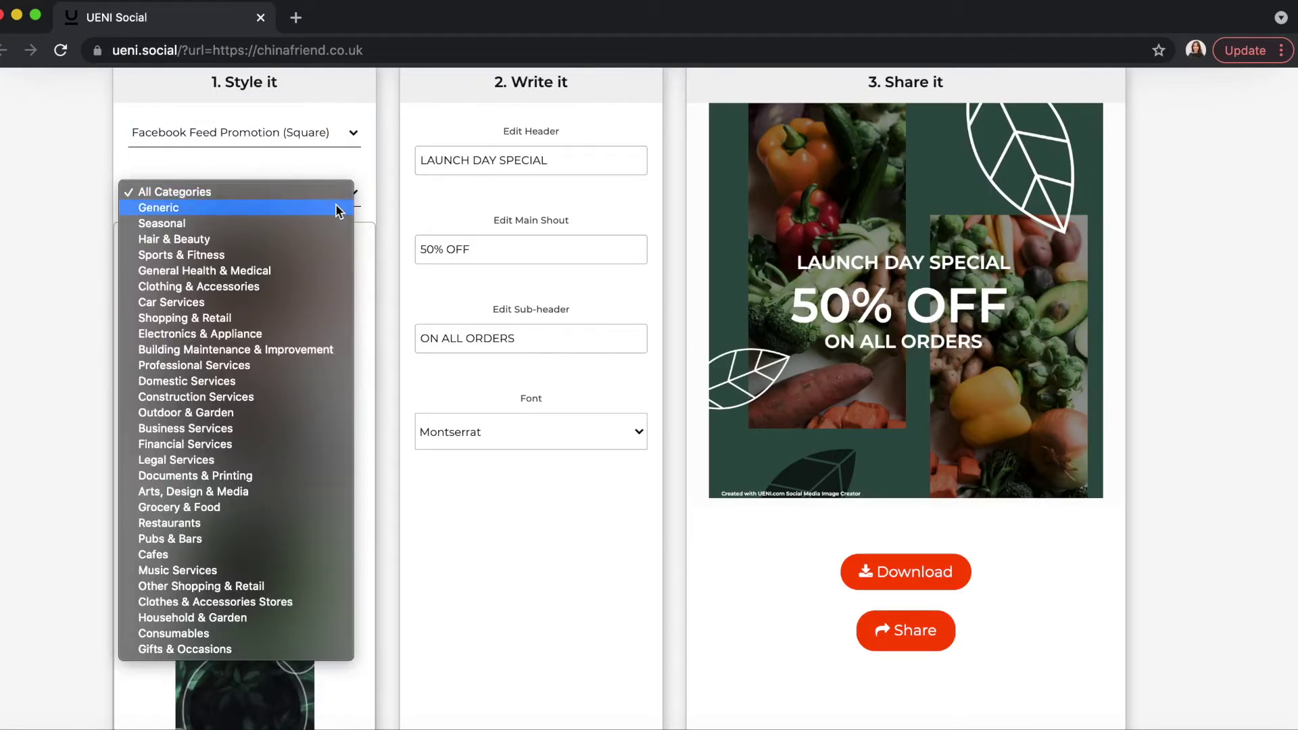
pyautogui.click(306, 250)
pyautogui.click(249, 353)
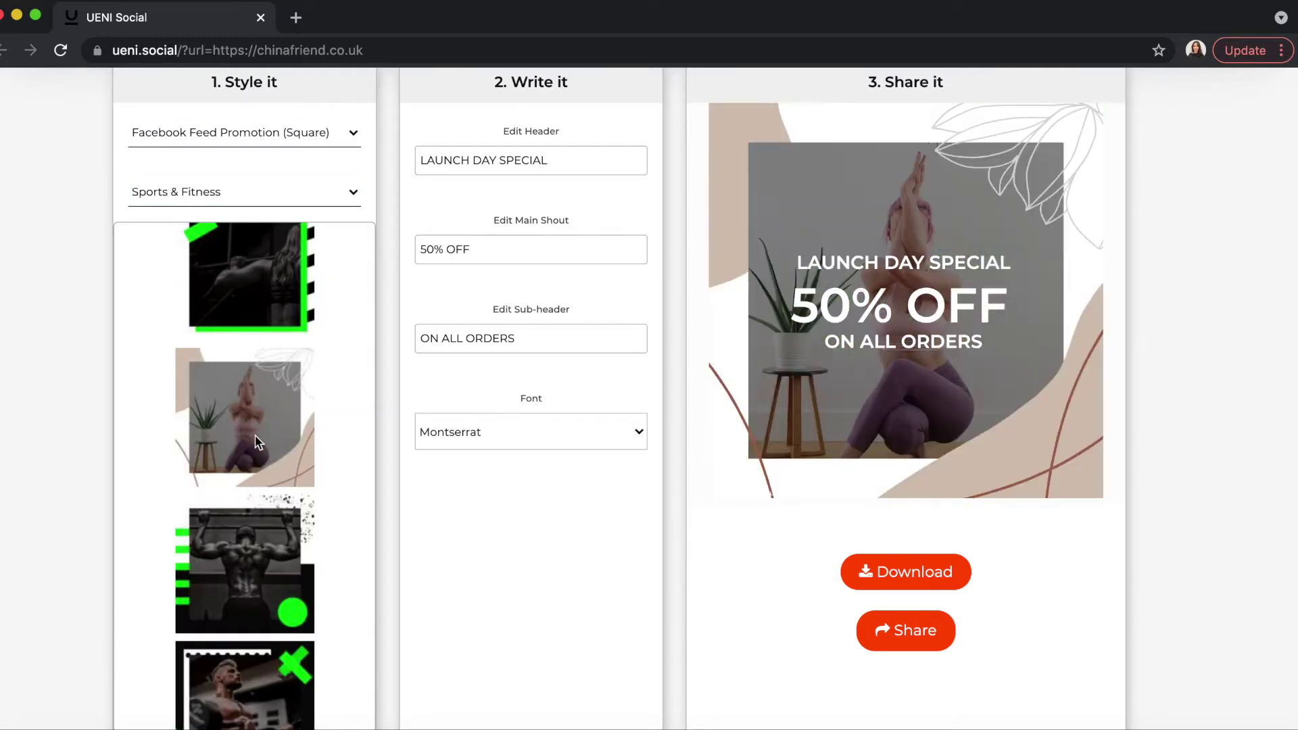
pyautogui.click(246, 666)
pyautogui.scroll(-3, 270, 473)
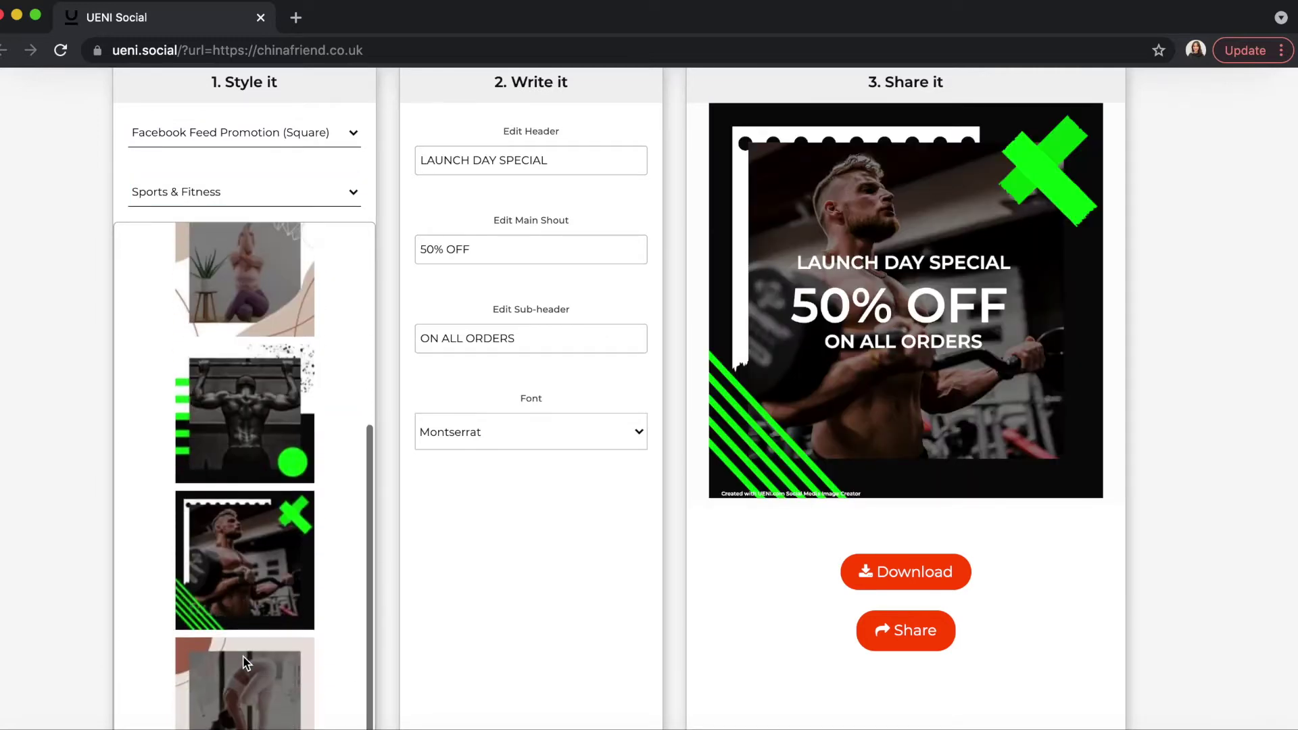
pyautogui.scroll(1, 291, 305)
# Step: Switch to Instagram Feed Promotion (Square), filter Restaurants, and pick the red noodle soup template
pyautogui.click(332, 134)
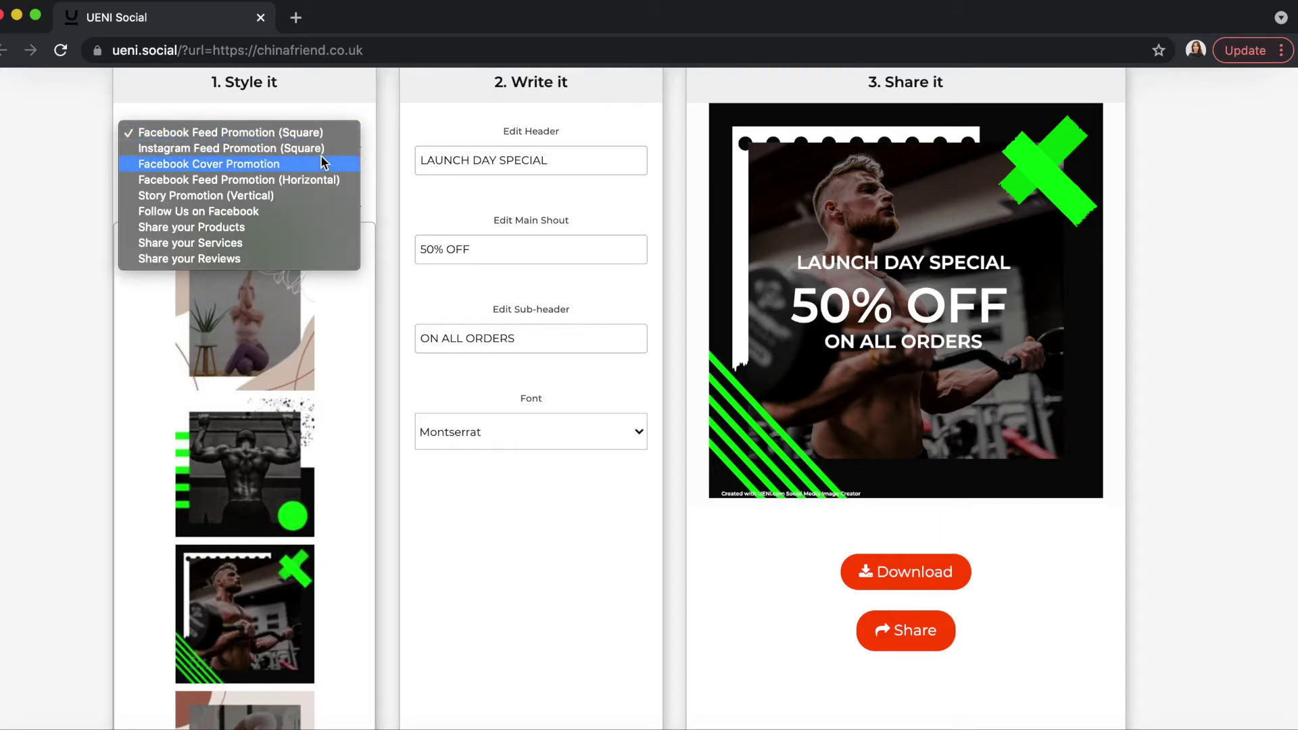
pyautogui.click(319, 148)
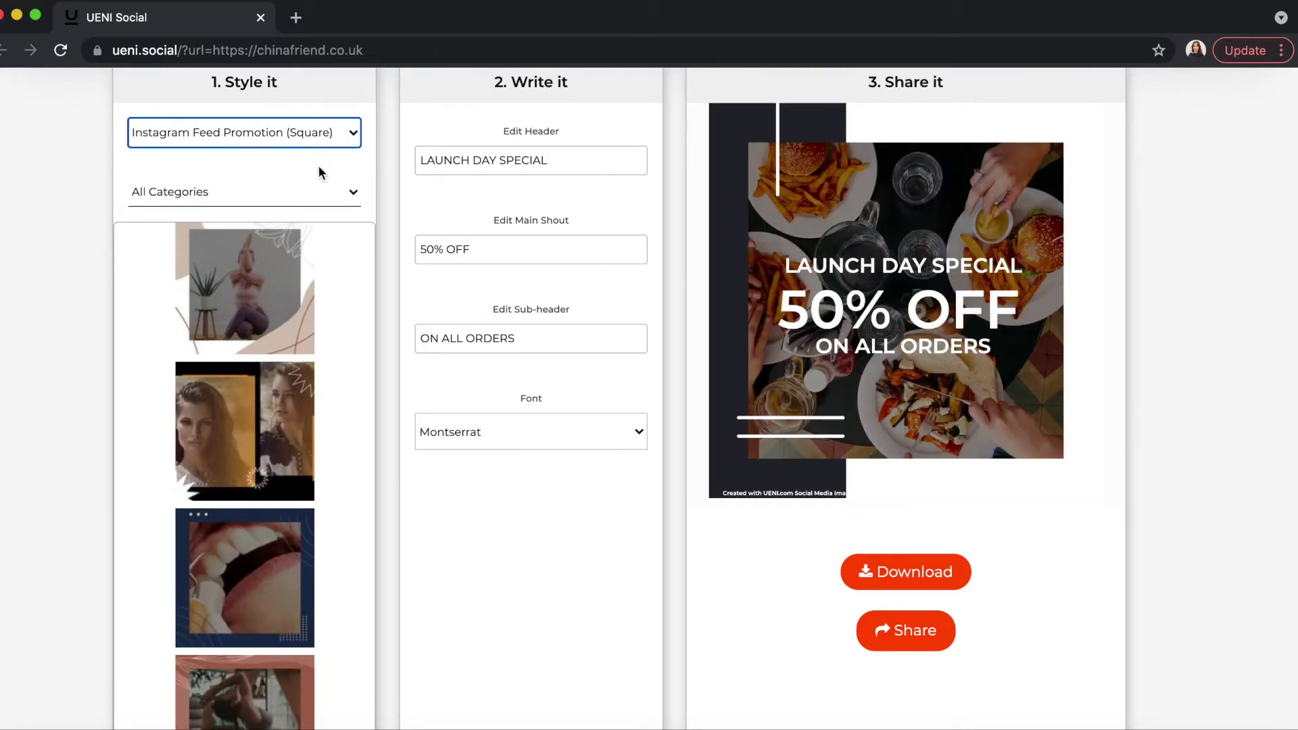
pyautogui.click(345, 195)
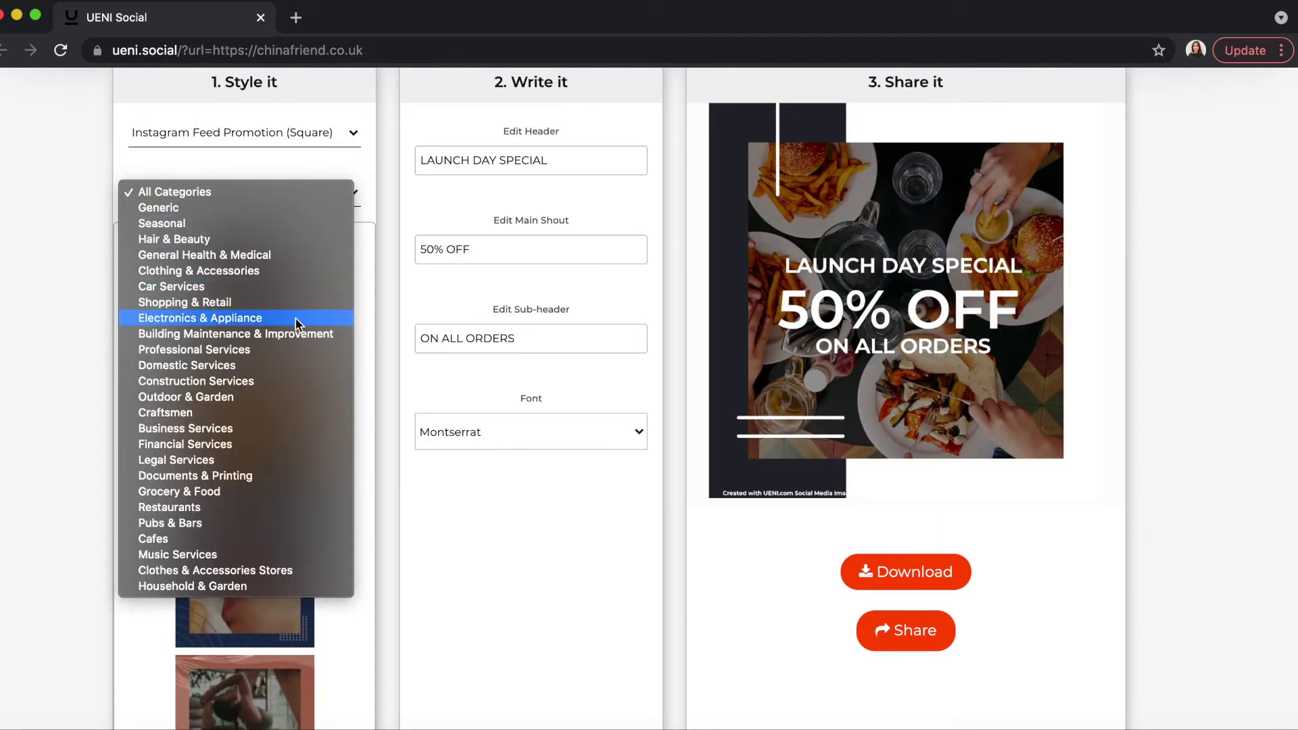
pyautogui.click(217, 508)
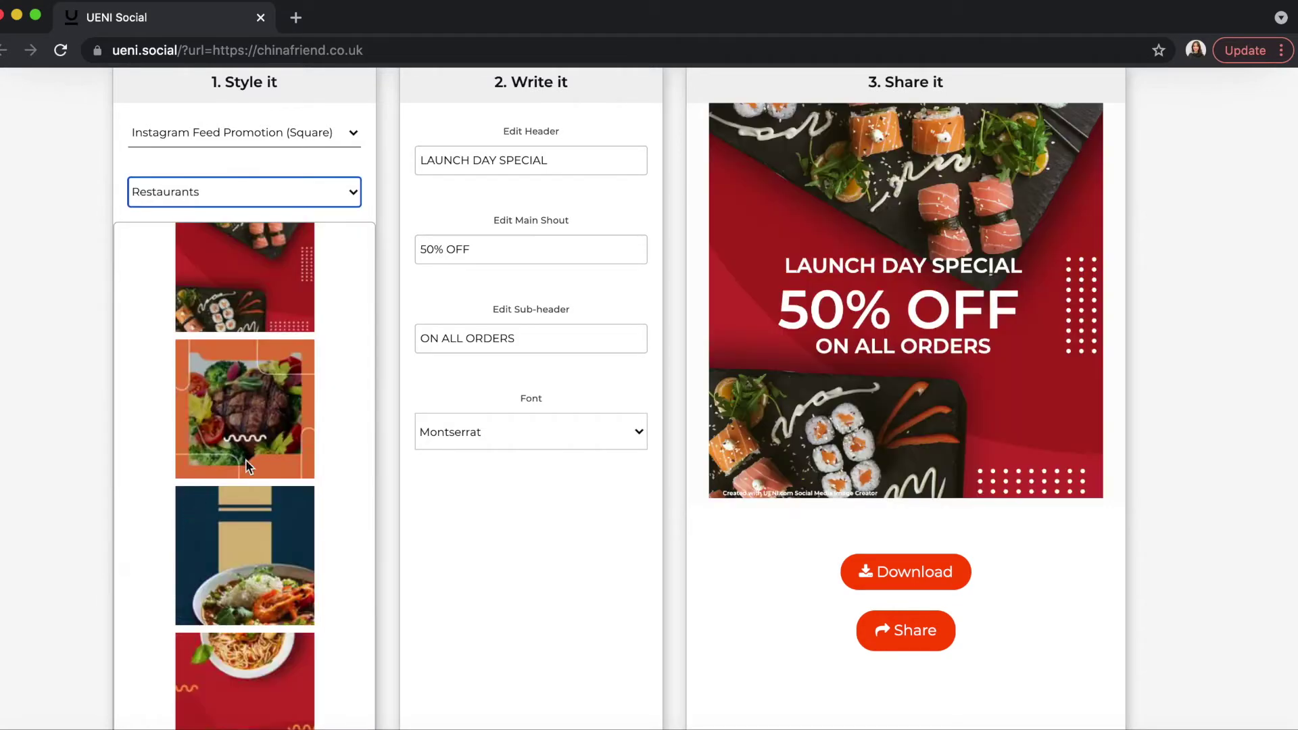
pyautogui.click(255, 399)
pyautogui.click(248, 520)
pyautogui.scroll(-2, 254, 595)
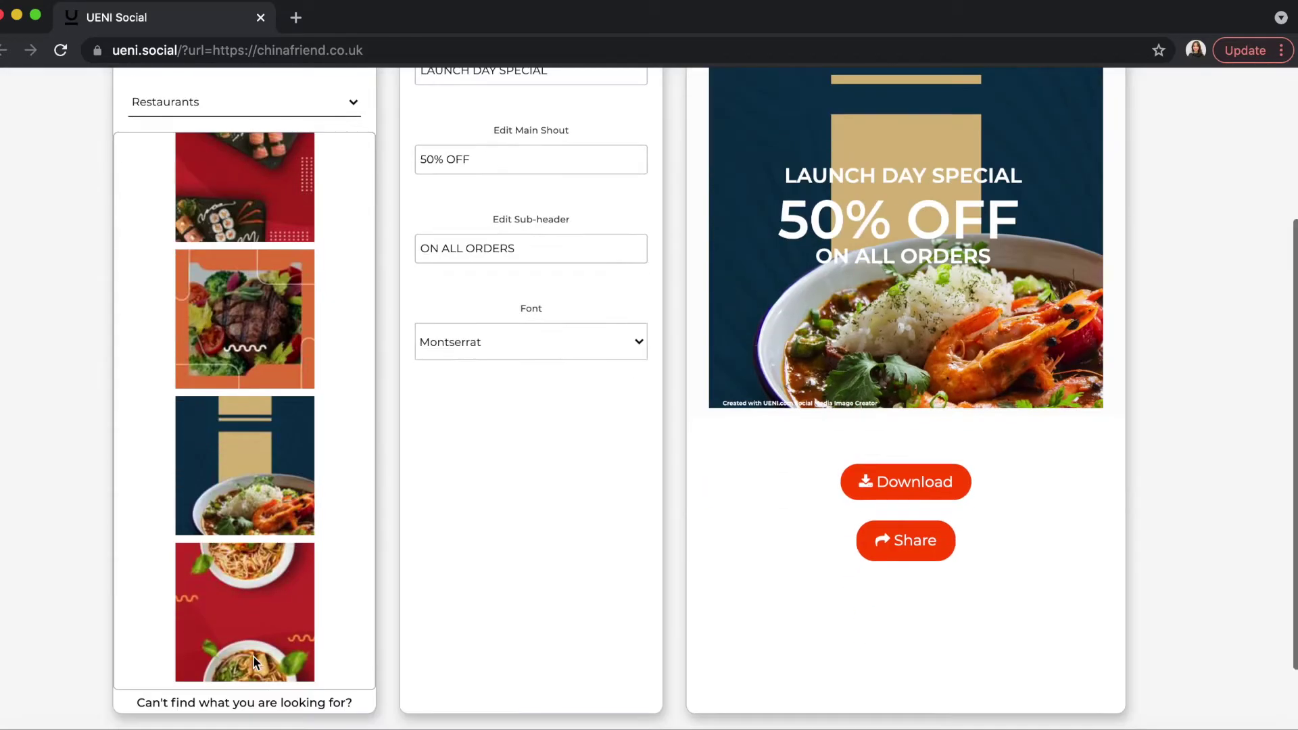
pyautogui.click(257, 606)
pyautogui.scroll(3, 300, 586)
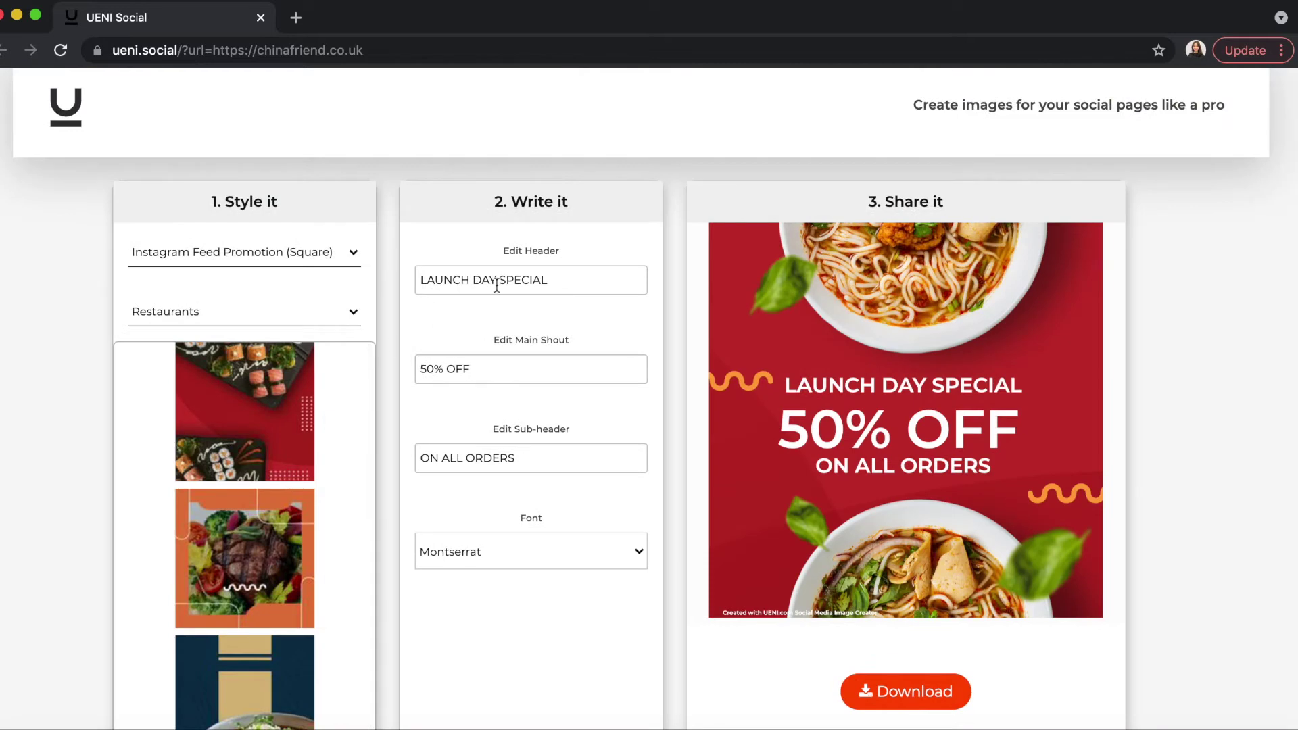
# Step: Set header SUNDAY SPECIAL, main shout 10% off, sub-header All you can eat, font Patrick Hand
pyautogui.tripleClick(460, 280)
pyautogui.press('BackSpace')
pyautogui.write('SUNDAY ')
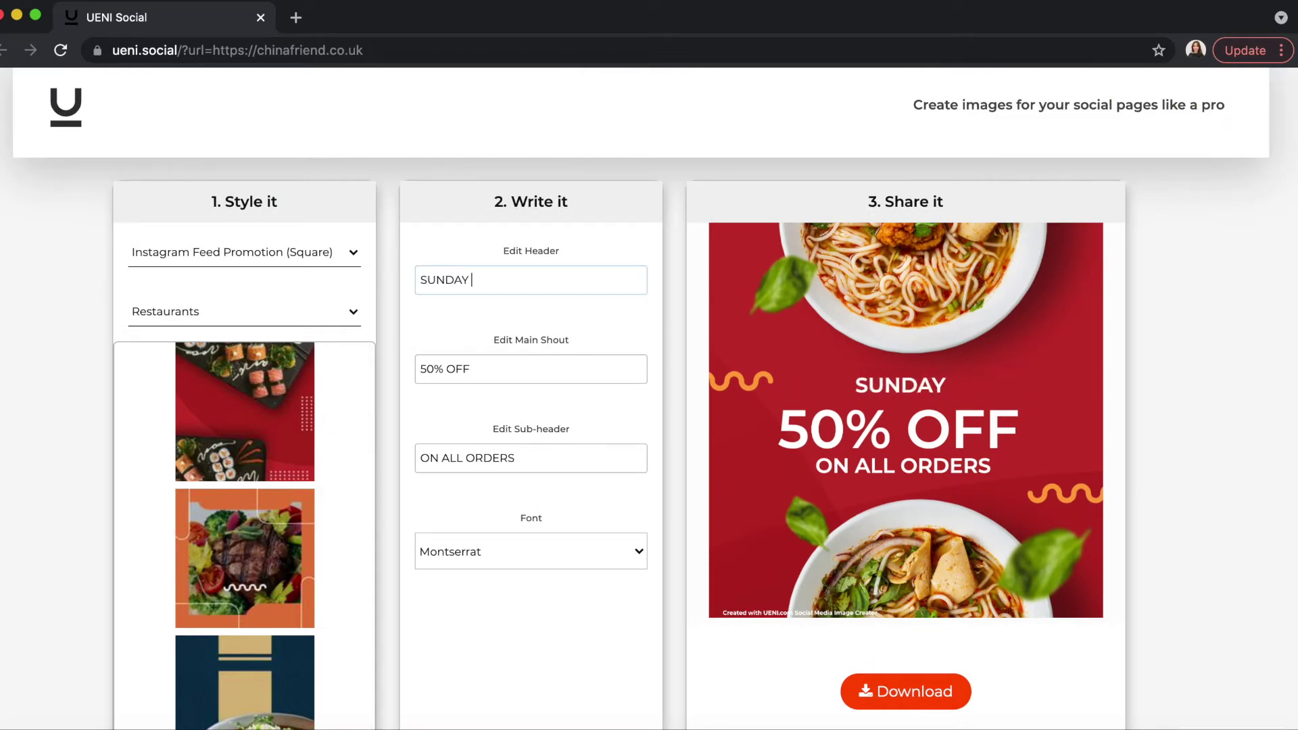
pyautogui.write('SPECIAL')
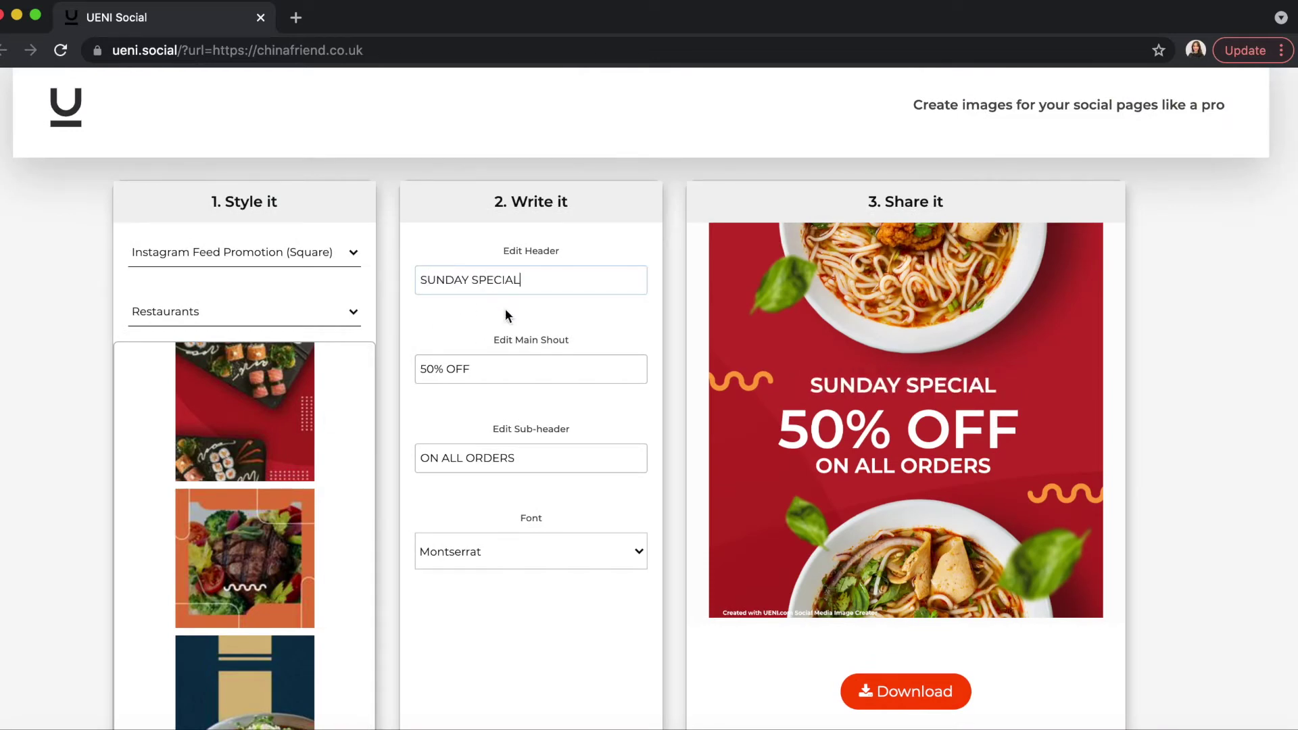
pyautogui.tripleClick(474, 369)
pyautogui.write('10')
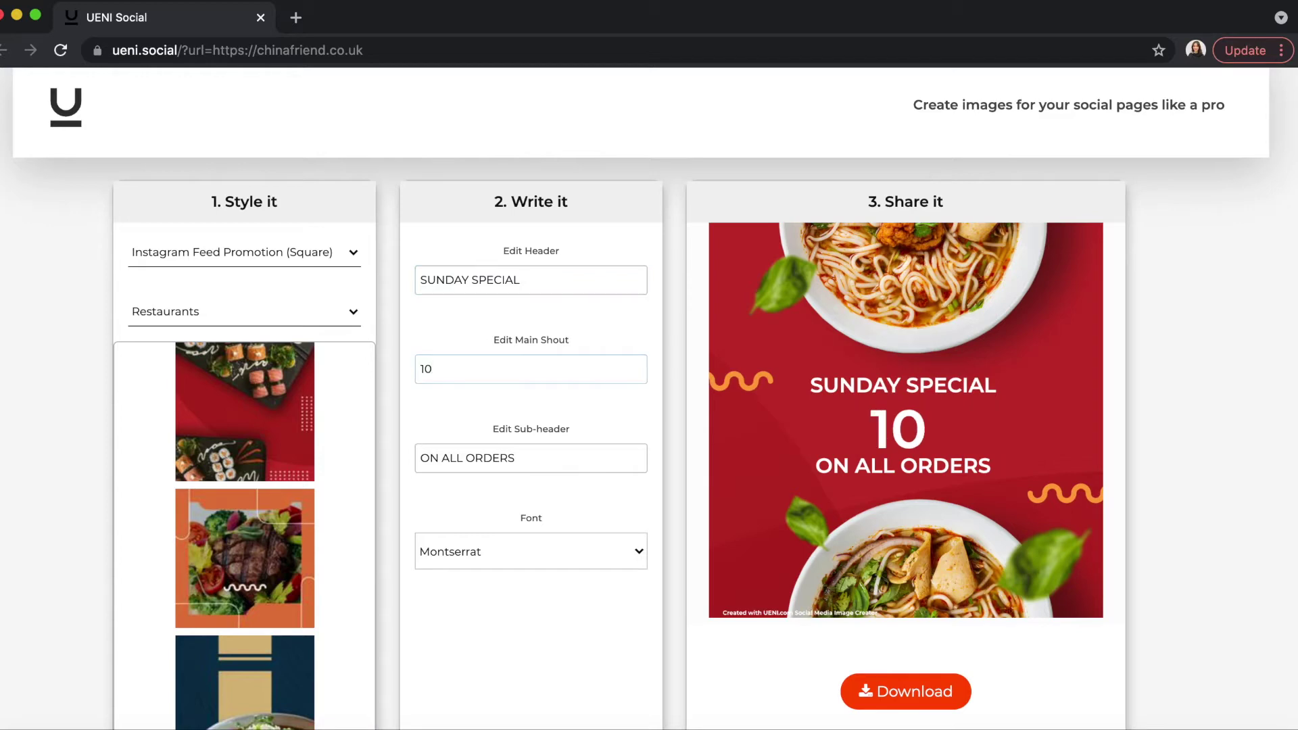
pyautogui.write('% off')
pyautogui.press('Tab')
pyautogui.write('All you can eat')
pyautogui.click(558, 541)
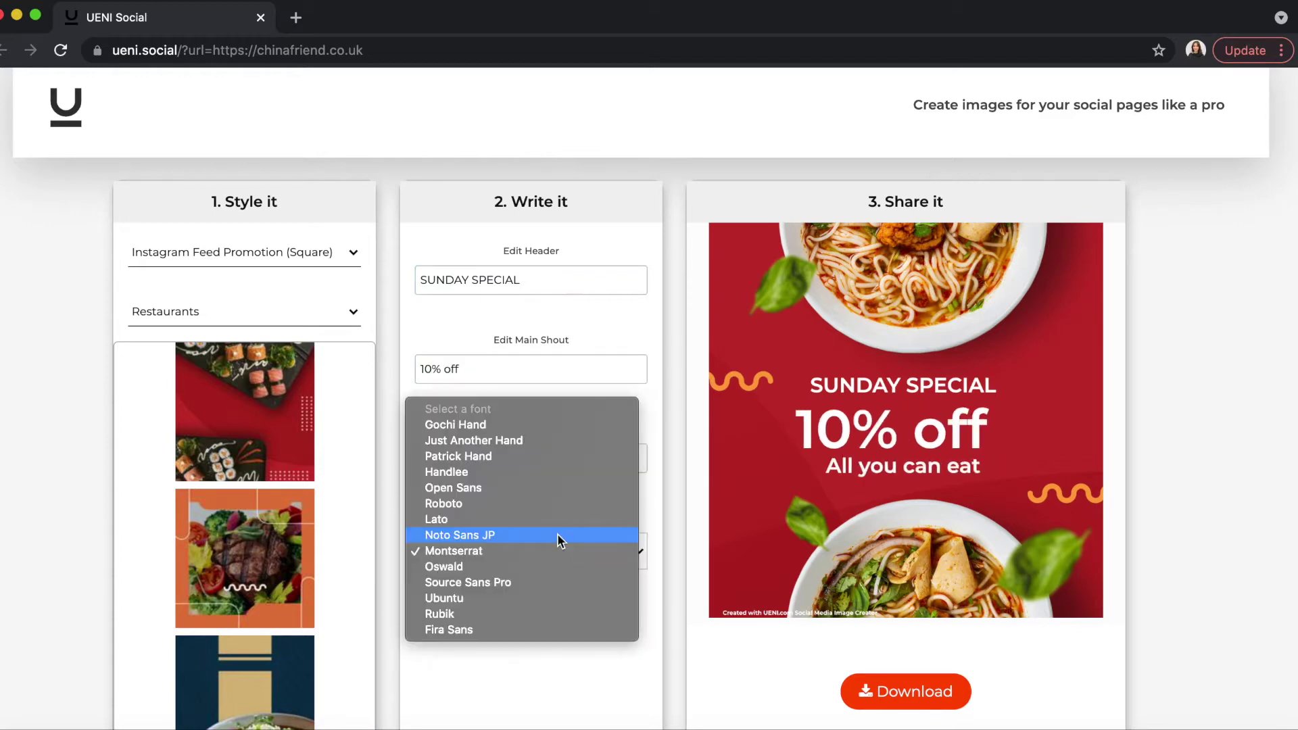
pyautogui.click(540, 465)
# Step: Open the full ShareThis list of sharing platforms for the noodle promo, then close it
pyautogui.scroll(-3, 545, 577)
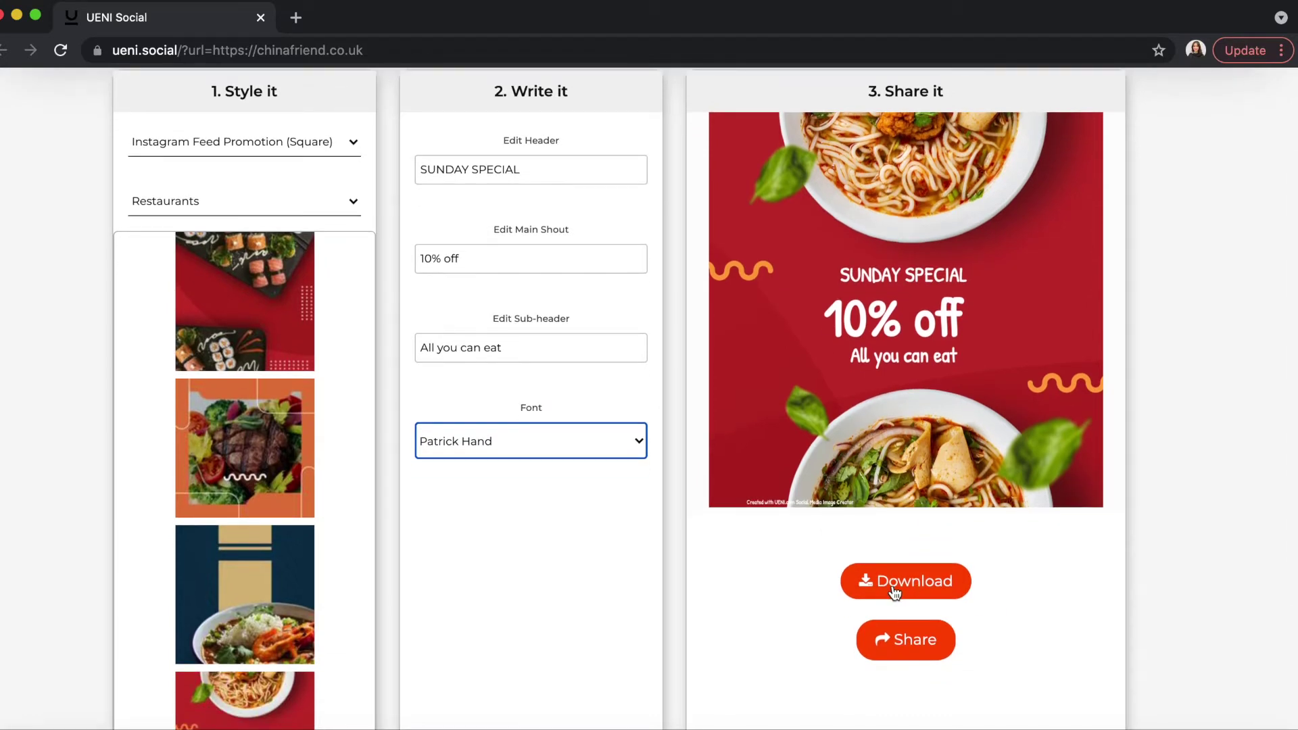
pyautogui.scroll(2, 896, 582)
pyautogui.scroll(-1, 902, 525)
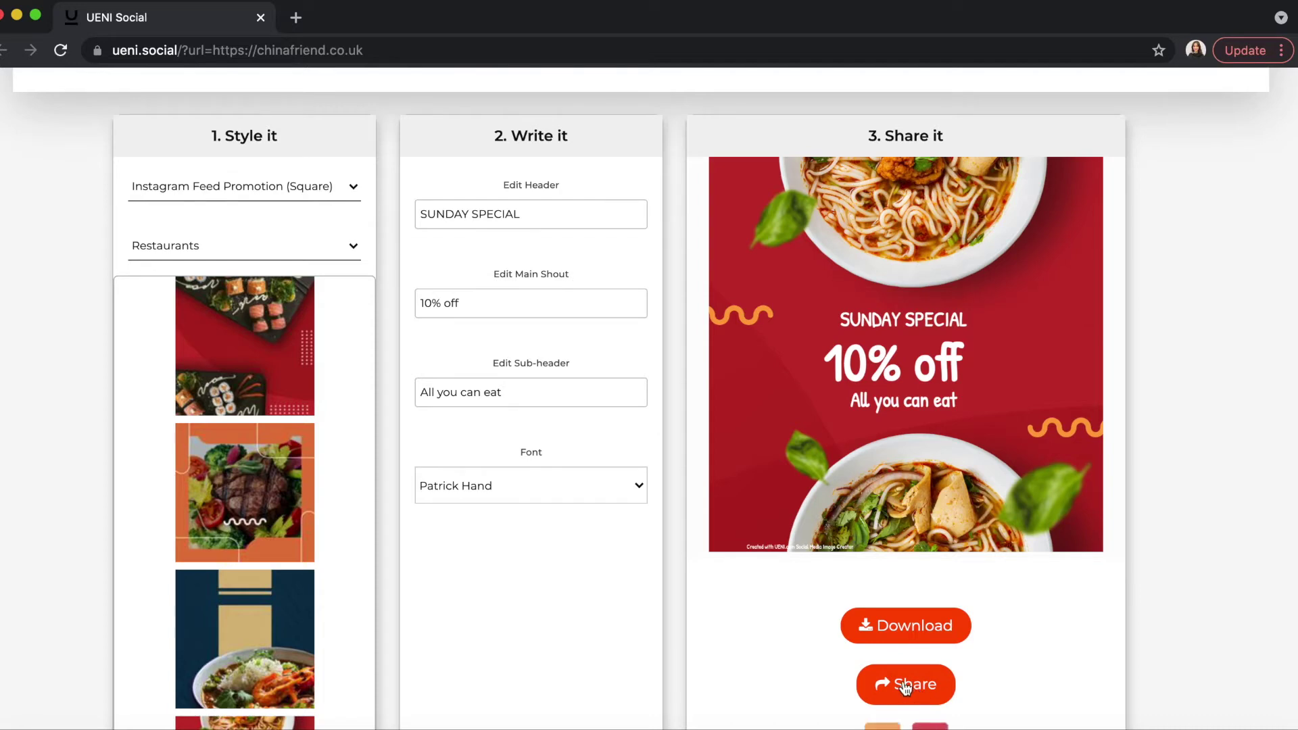
pyautogui.scroll(-4, 905, 687)
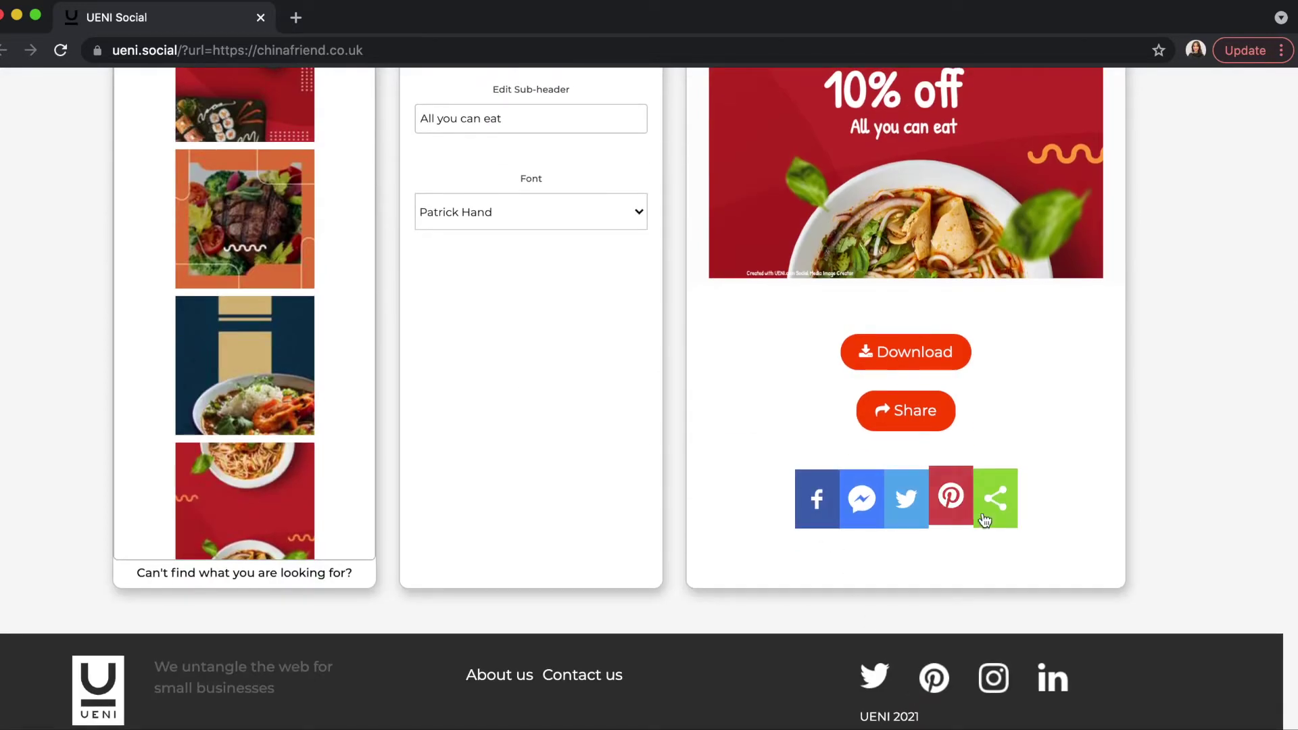
pyautogui.click(992, 518)
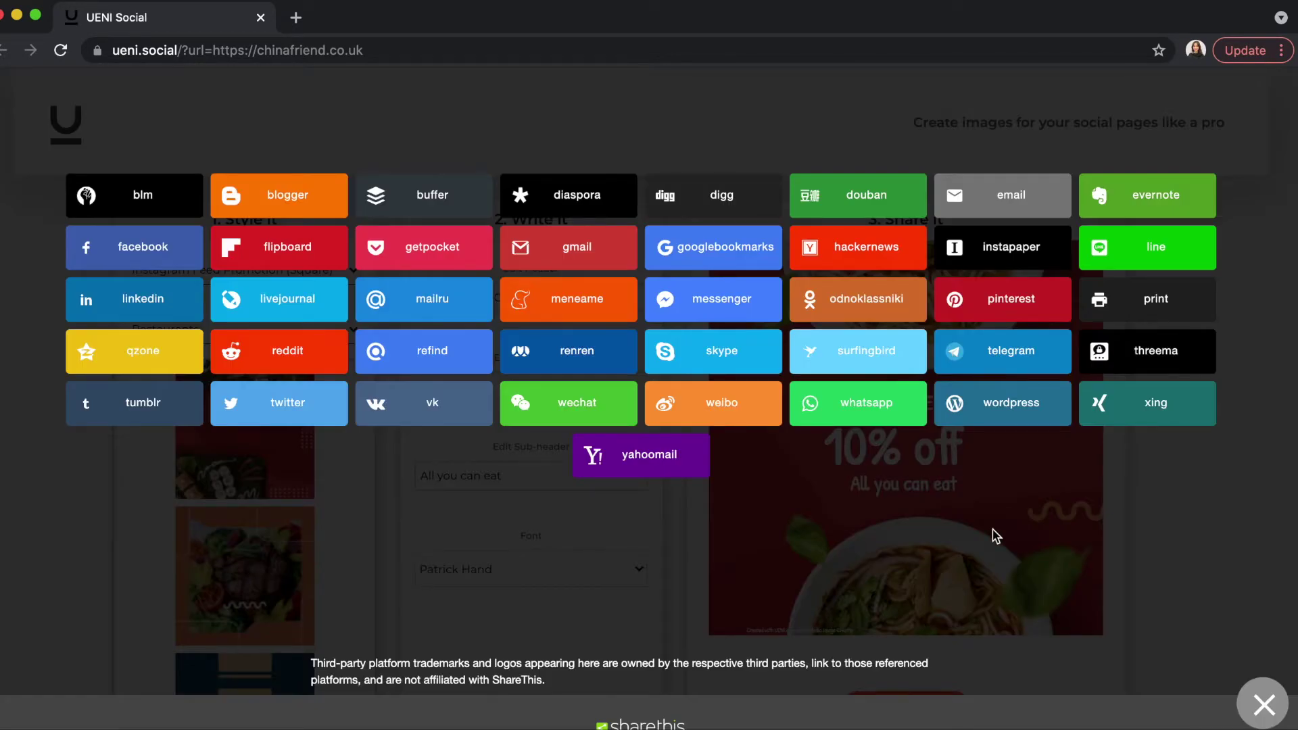
pyautogui.click(1258, 711)
# Step: Share the noodle promo image to Facebook and publish the post
pyautogui.click(810, 656)
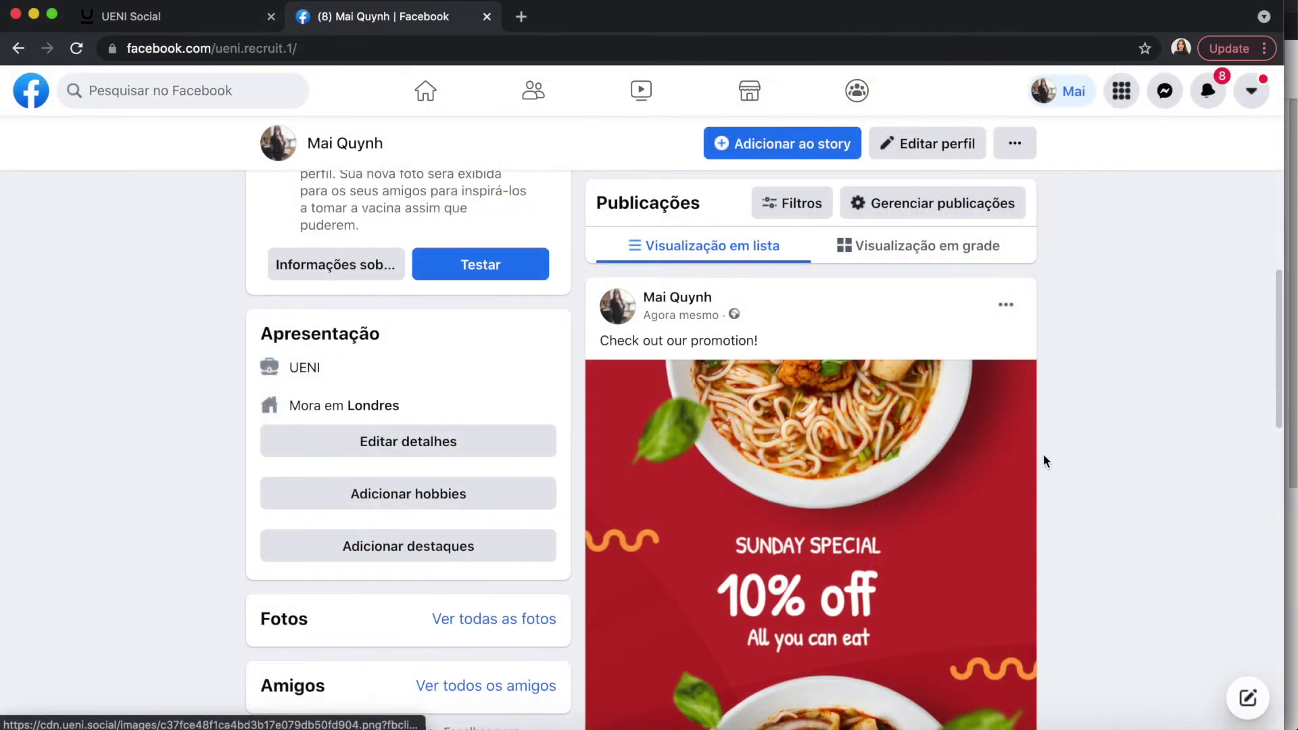
pyautogui.scroll(-2, 1044, 456)
pyautogui.scroll(-1, 1044, 461)
pyautogui.scroll(-1, 1045, 461)
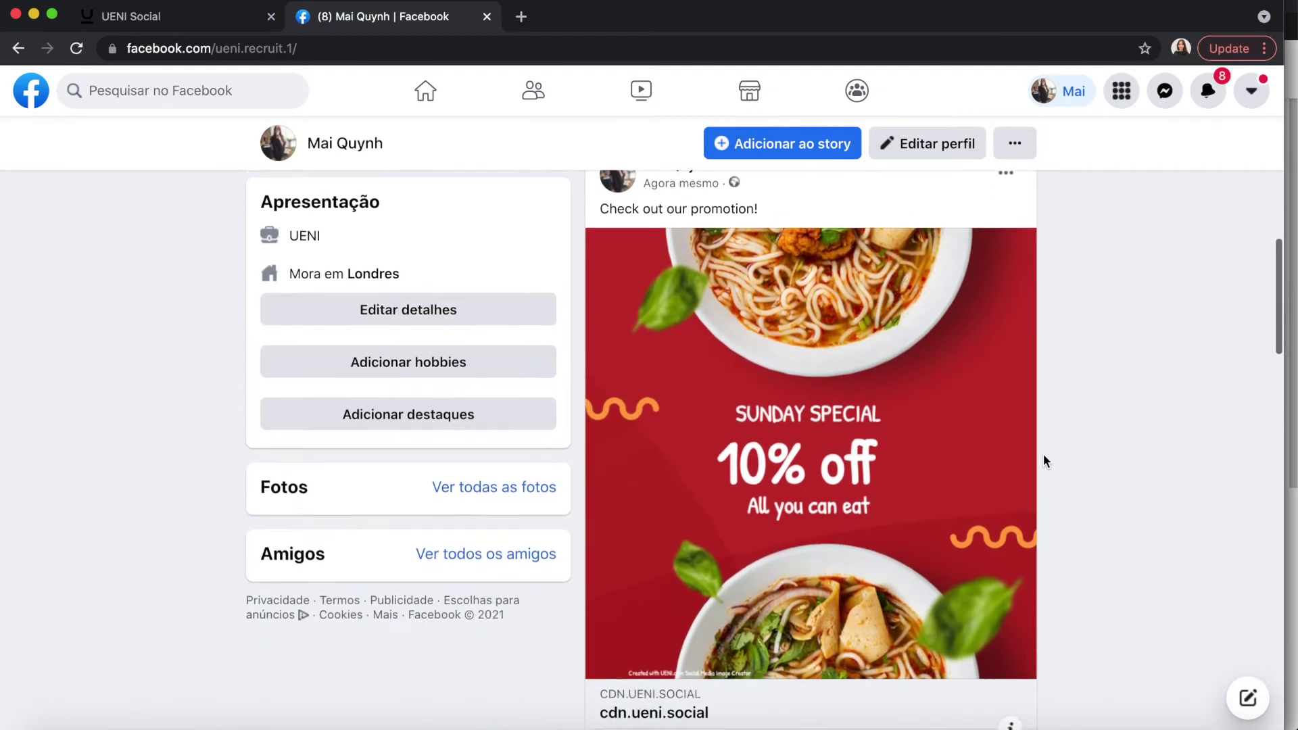
pyautogui.scroll(-1, 1044, 461)
pyautogui.scroll(2, 1044, 462)
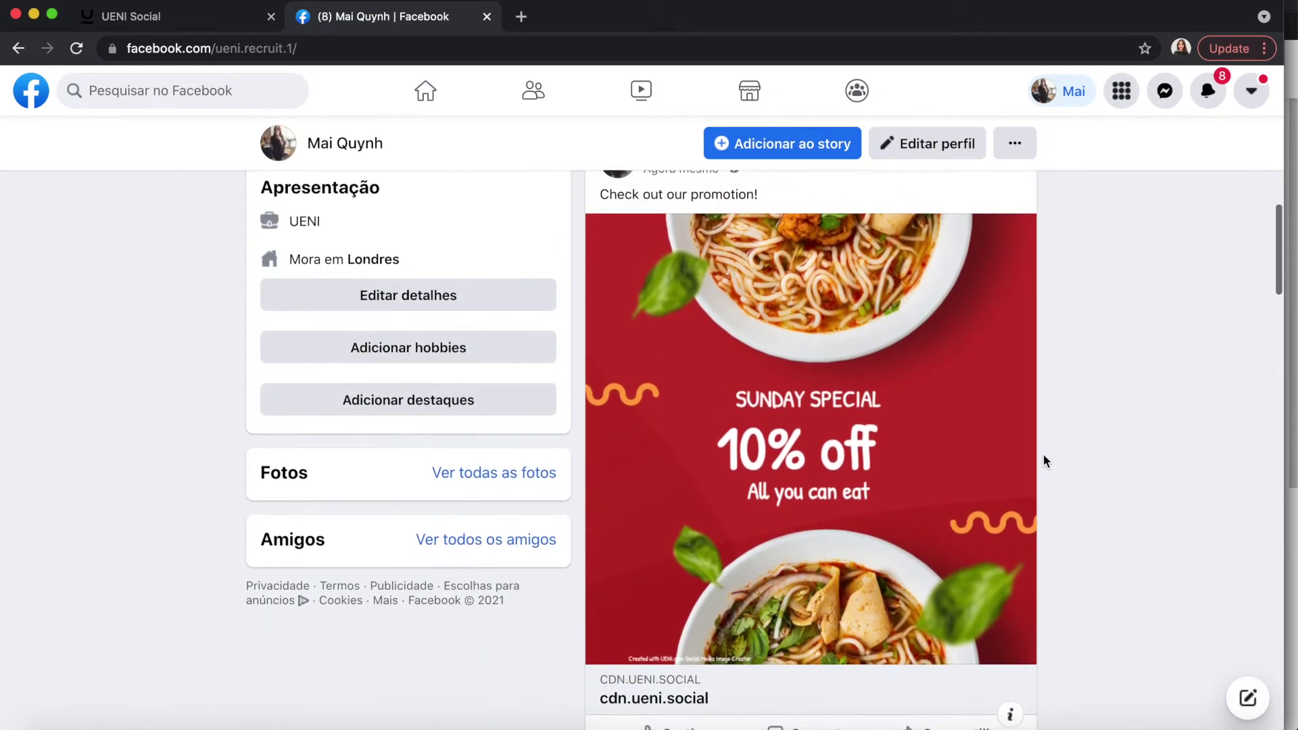
pyautogui.click(261, 261)
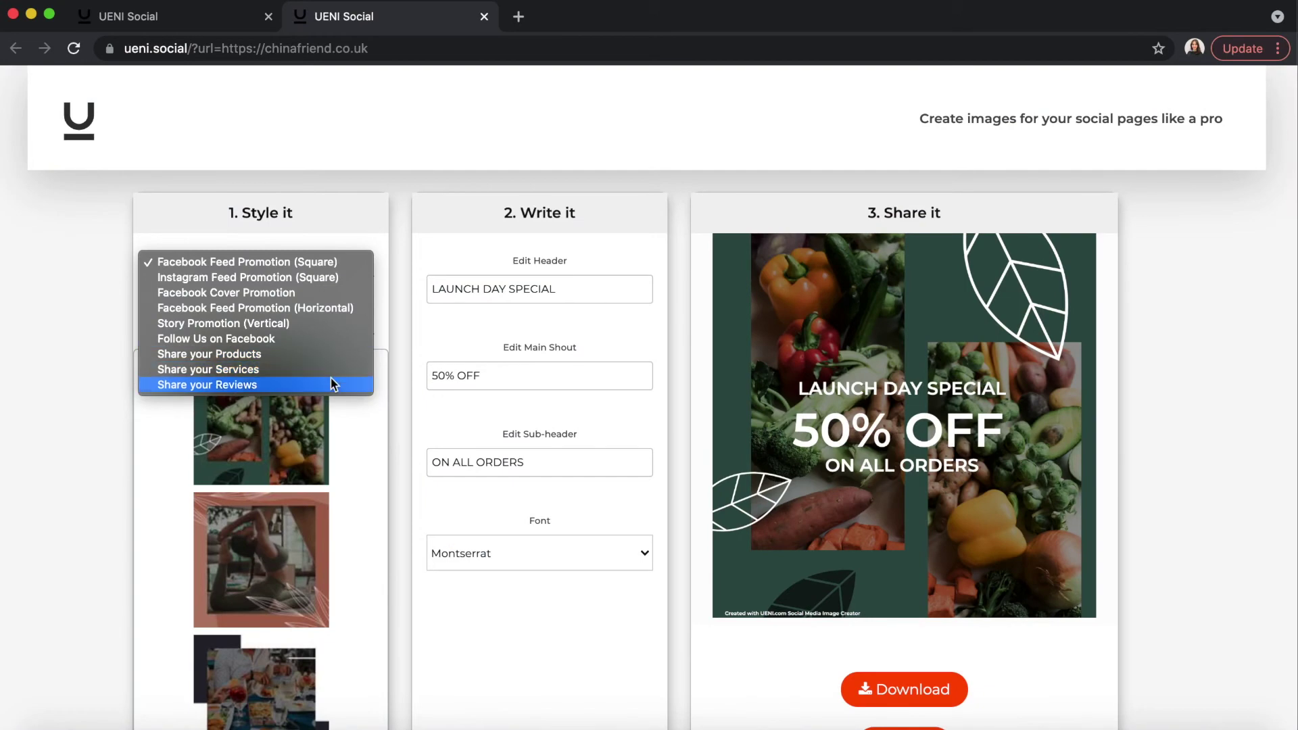
# Step: Switch to the Share your Reviews style and pick a five-star customer review for the card
pyautogui.click(330, 382)
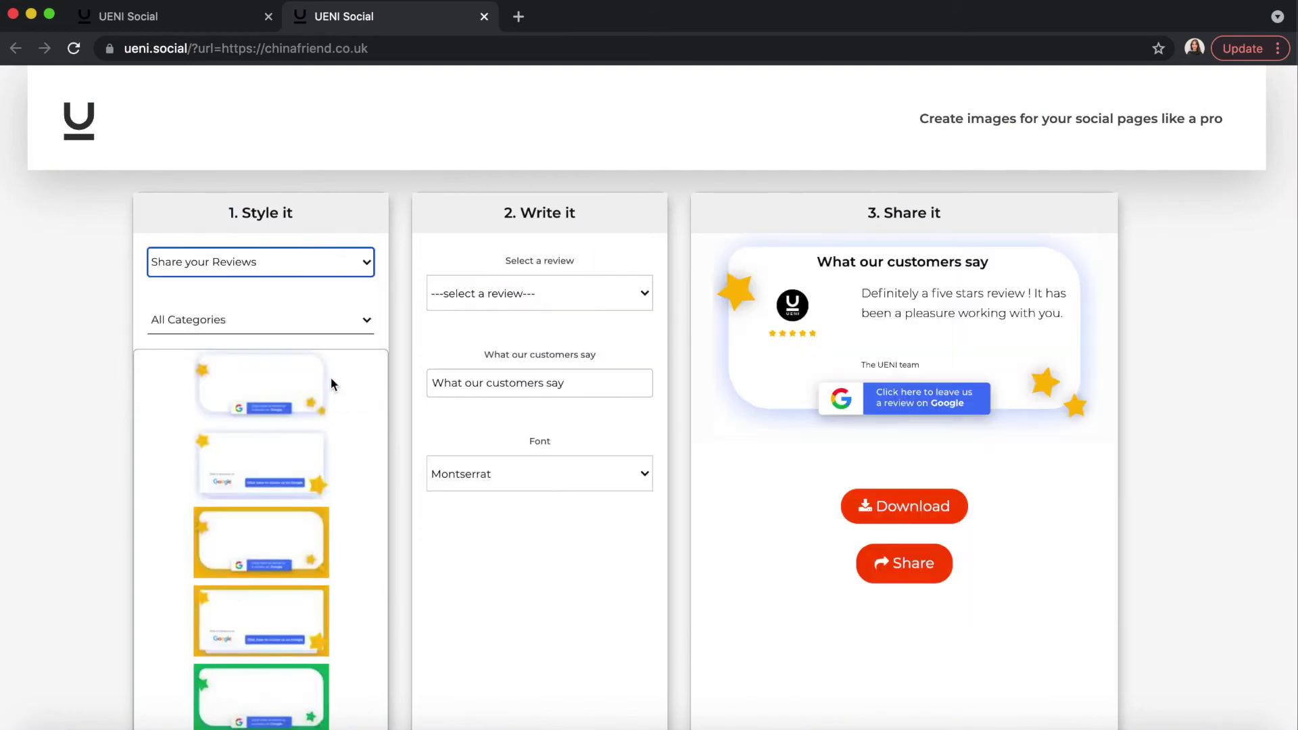
pyautogui.click(634, 300)
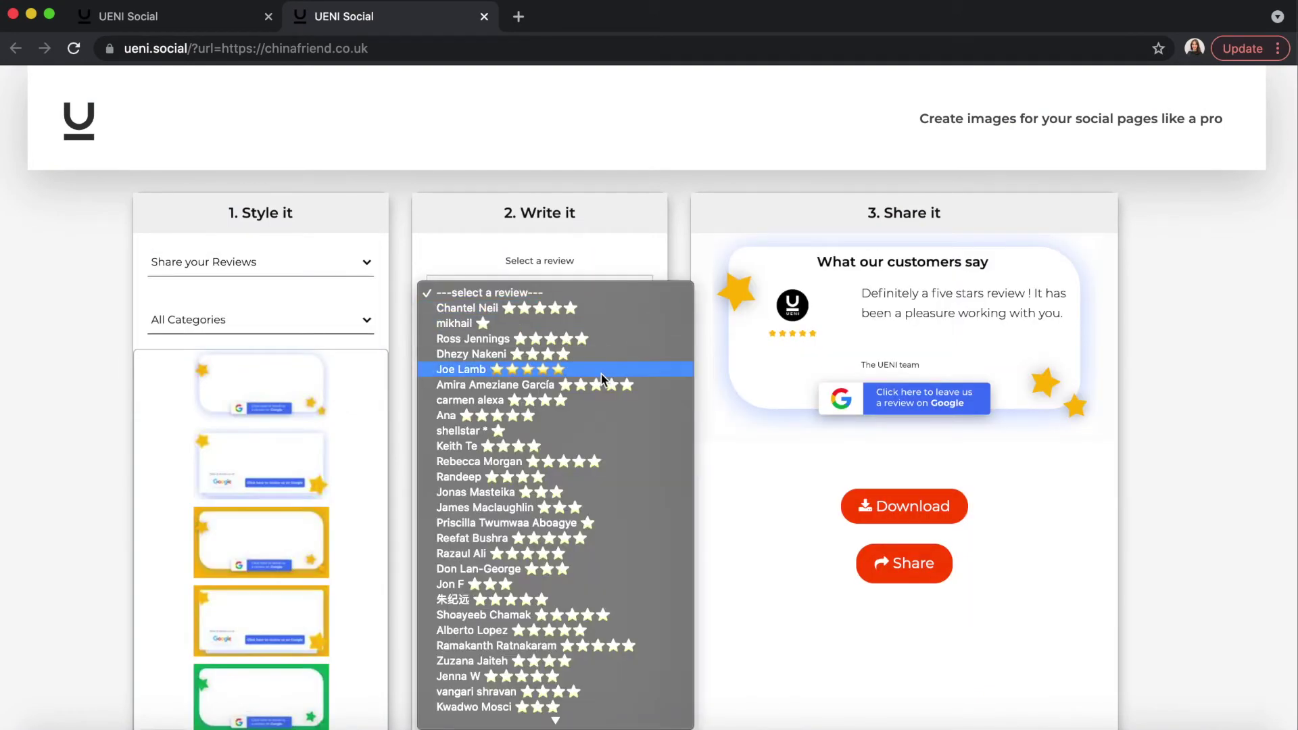
pyautogui.click(595, 631)
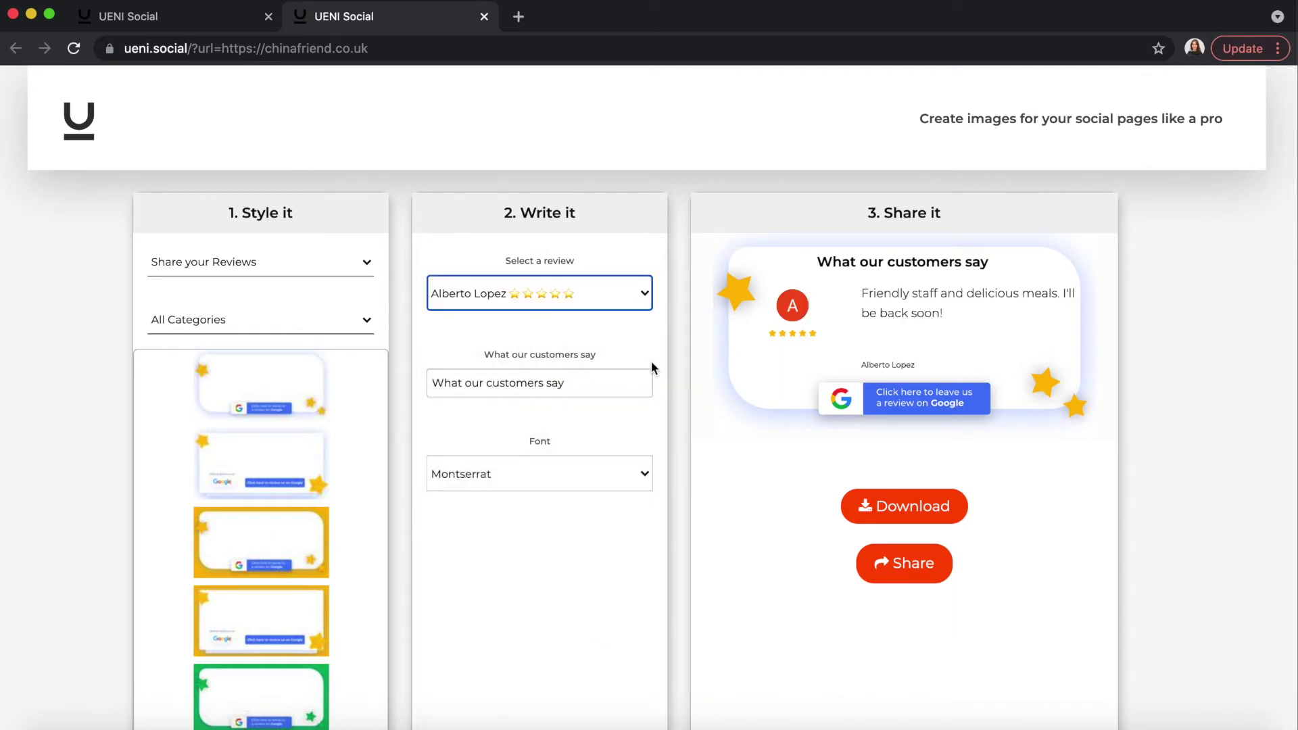
# Step: Share the review card to Facebook, publish it, and follow its link to China Friend's reviews
pyautogui.click(900, 575)
pyautogui.scroll(-5, 900, 576)
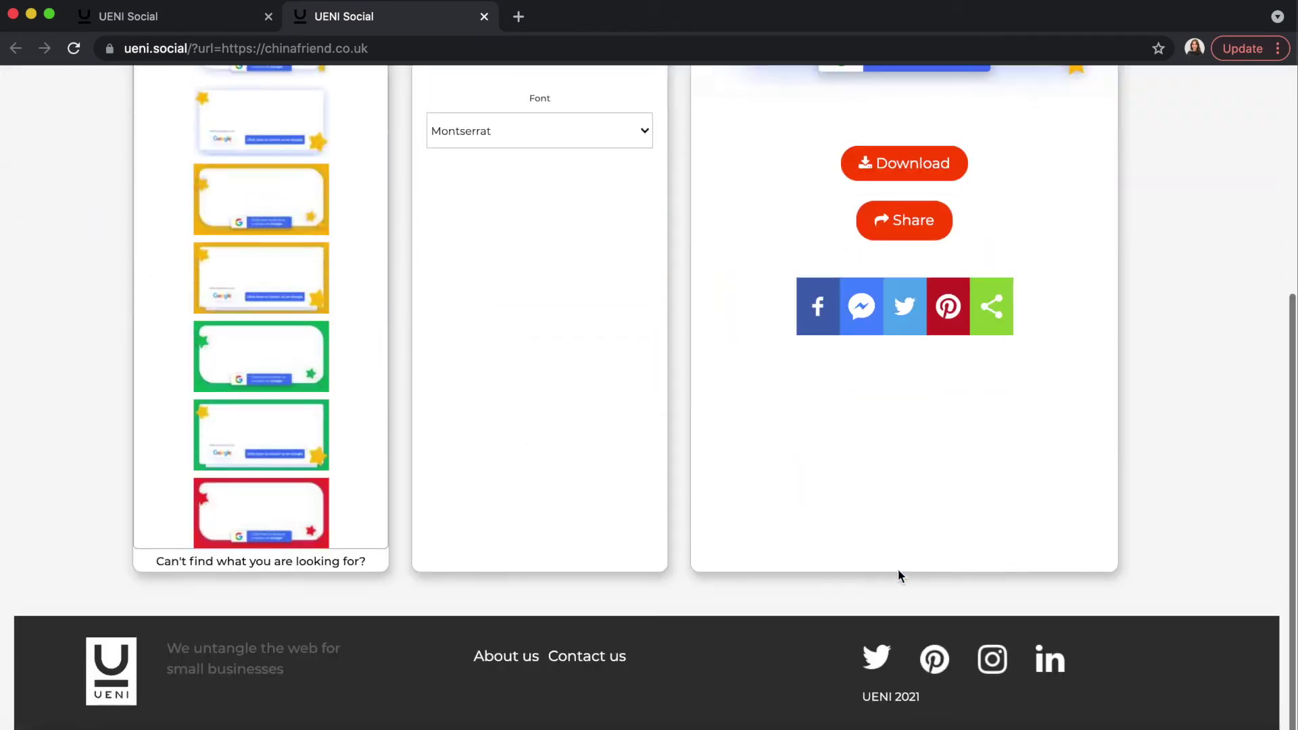
pyautogui.click(819, 305)
pyautogui.click(732, 715)
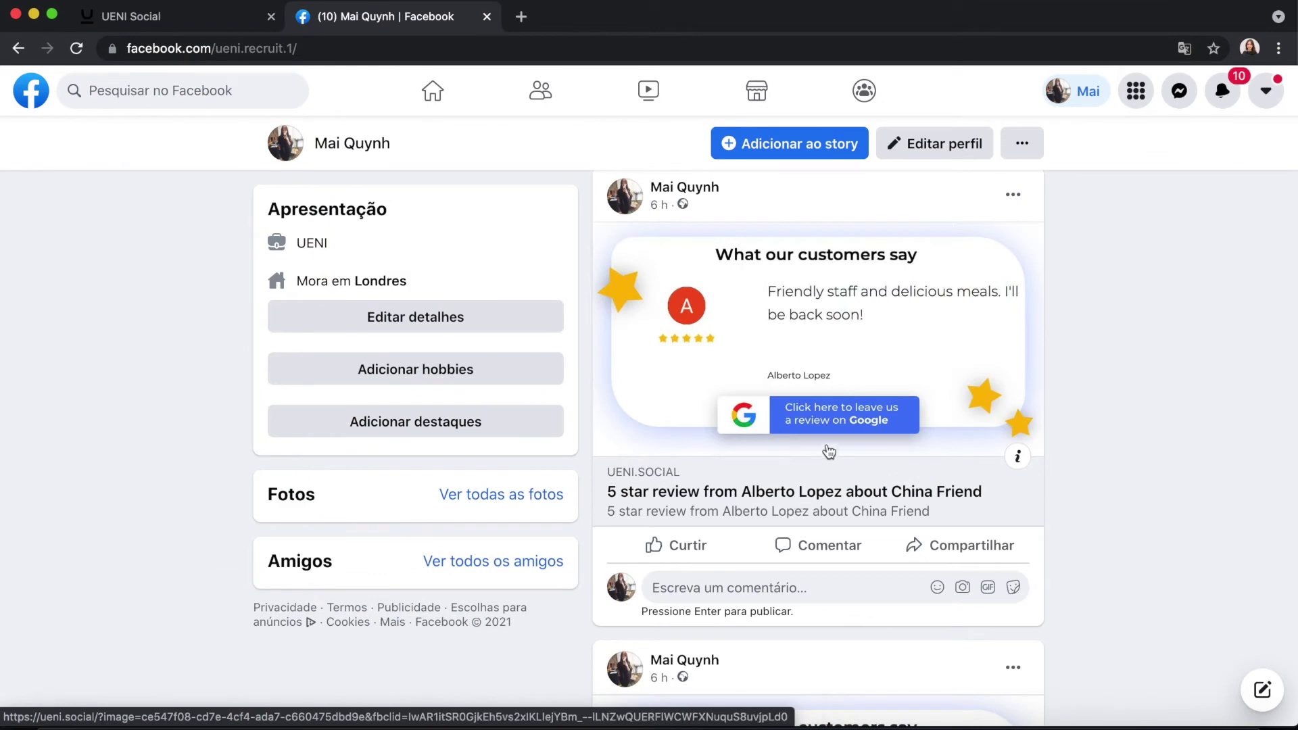
pyautogui.click(830, 444)
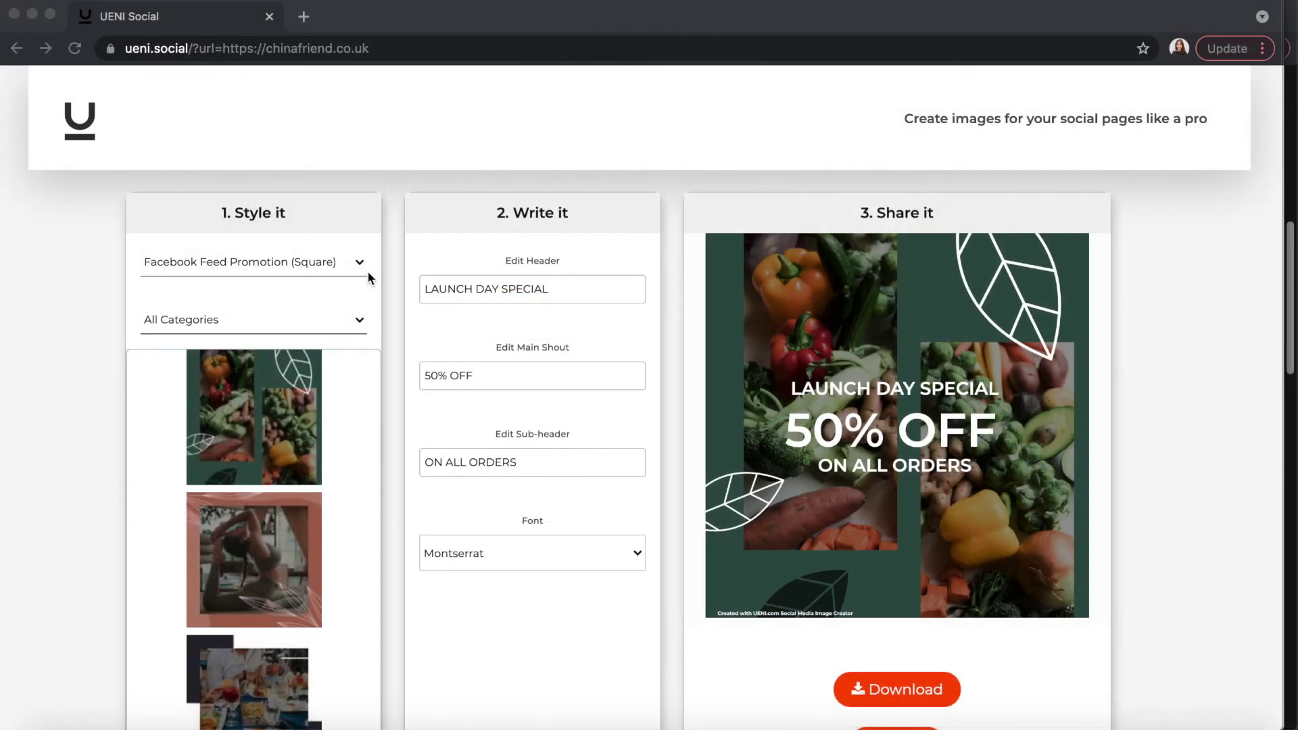
# Step: Switch to Share your Products and select '46. Chicken Hofun Noodle Soup £6.60'
pyautogui.click(358, 267)
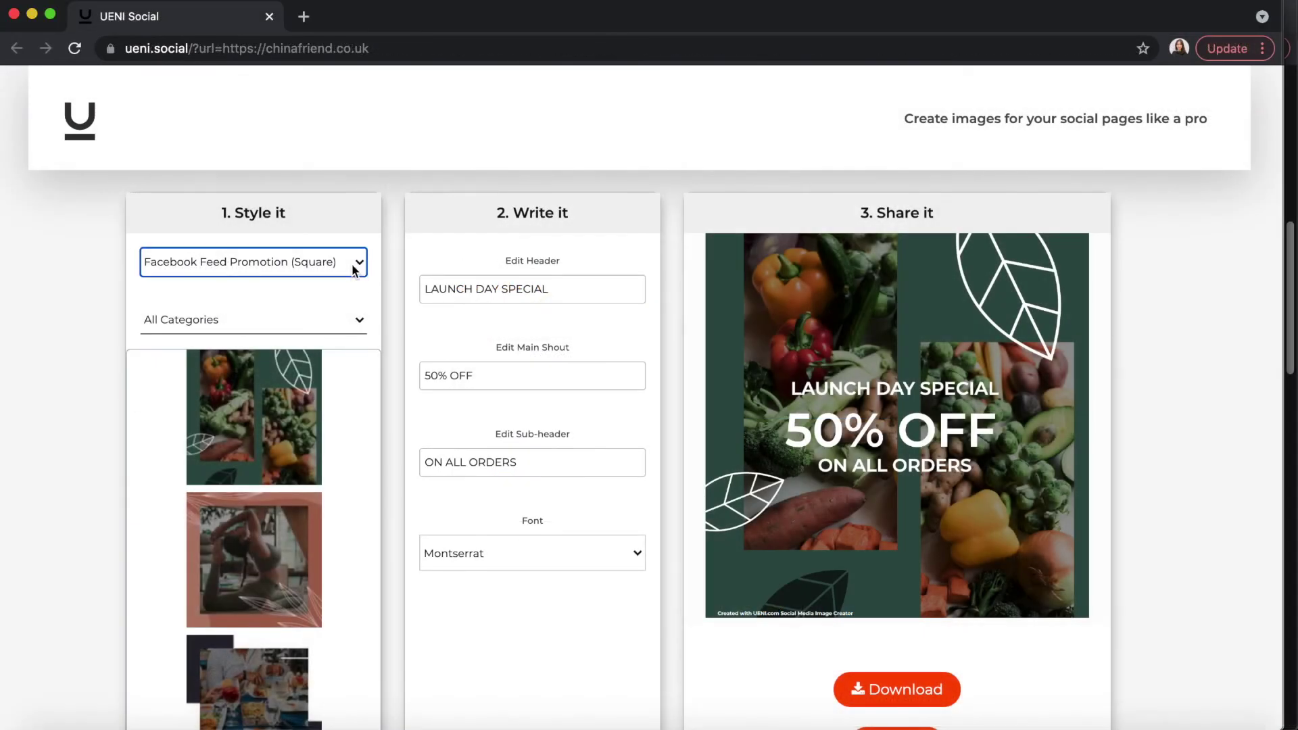
pyautogui.click(353, 264)
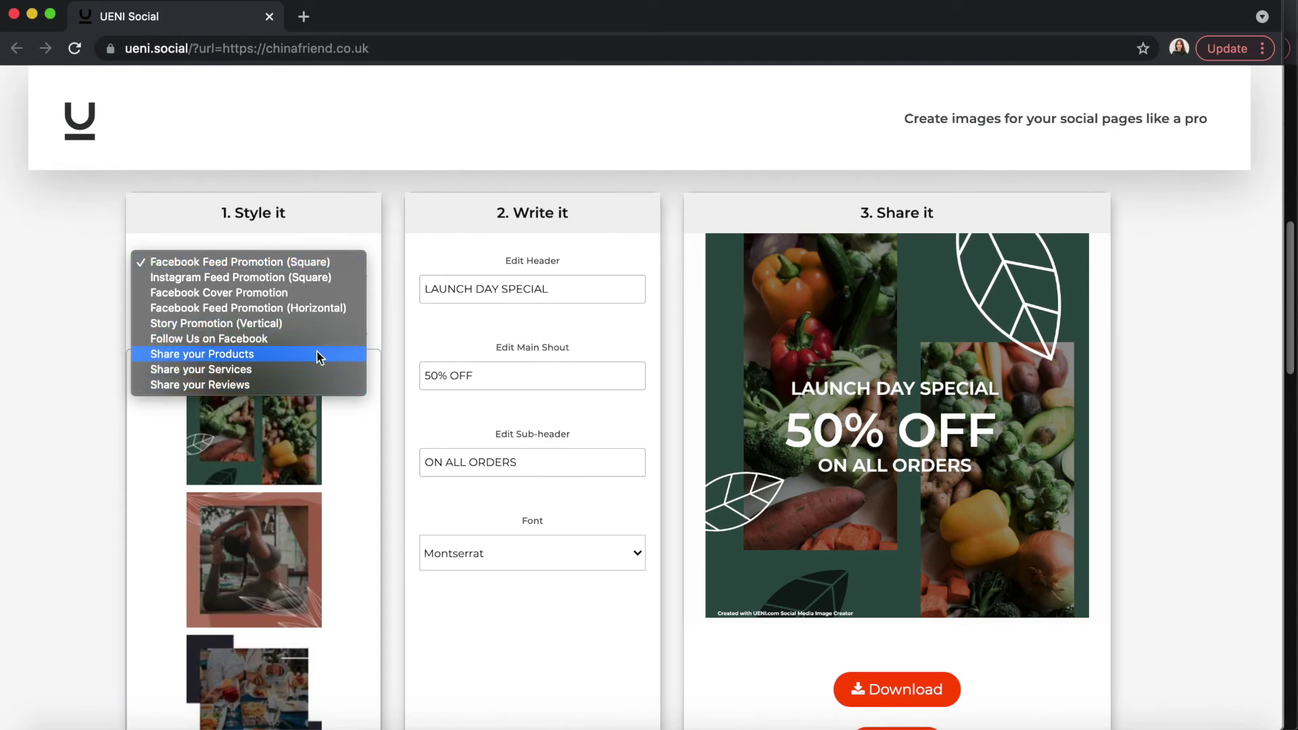
pyautogui.click(251, 357)
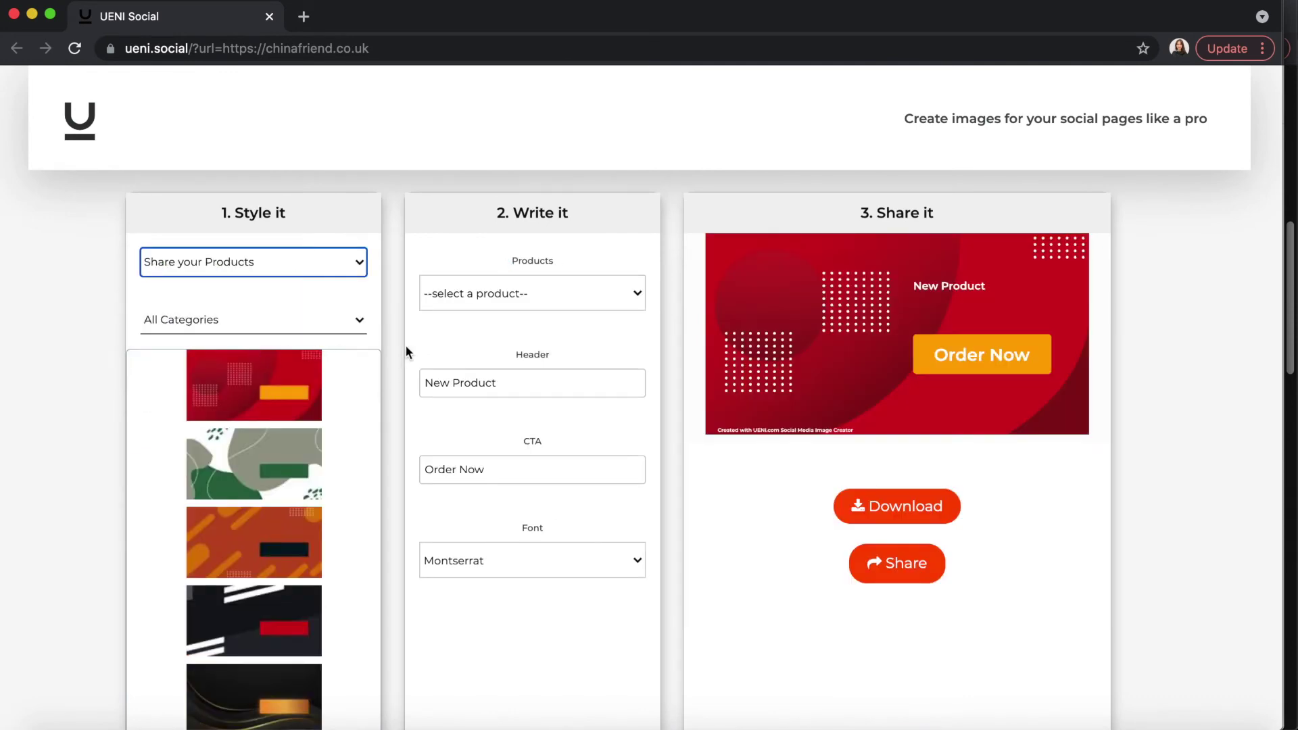
pyautogui.click(628, 297)
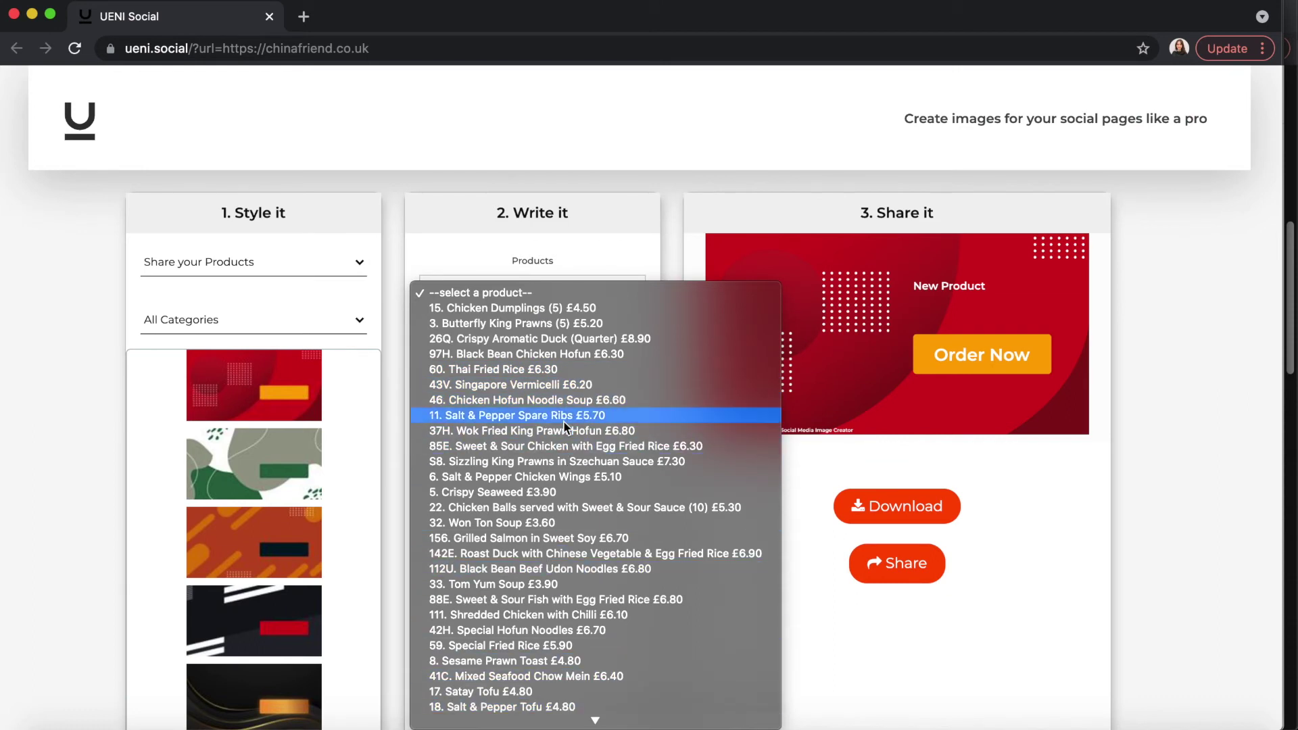
pyautogui.click(558, 397)
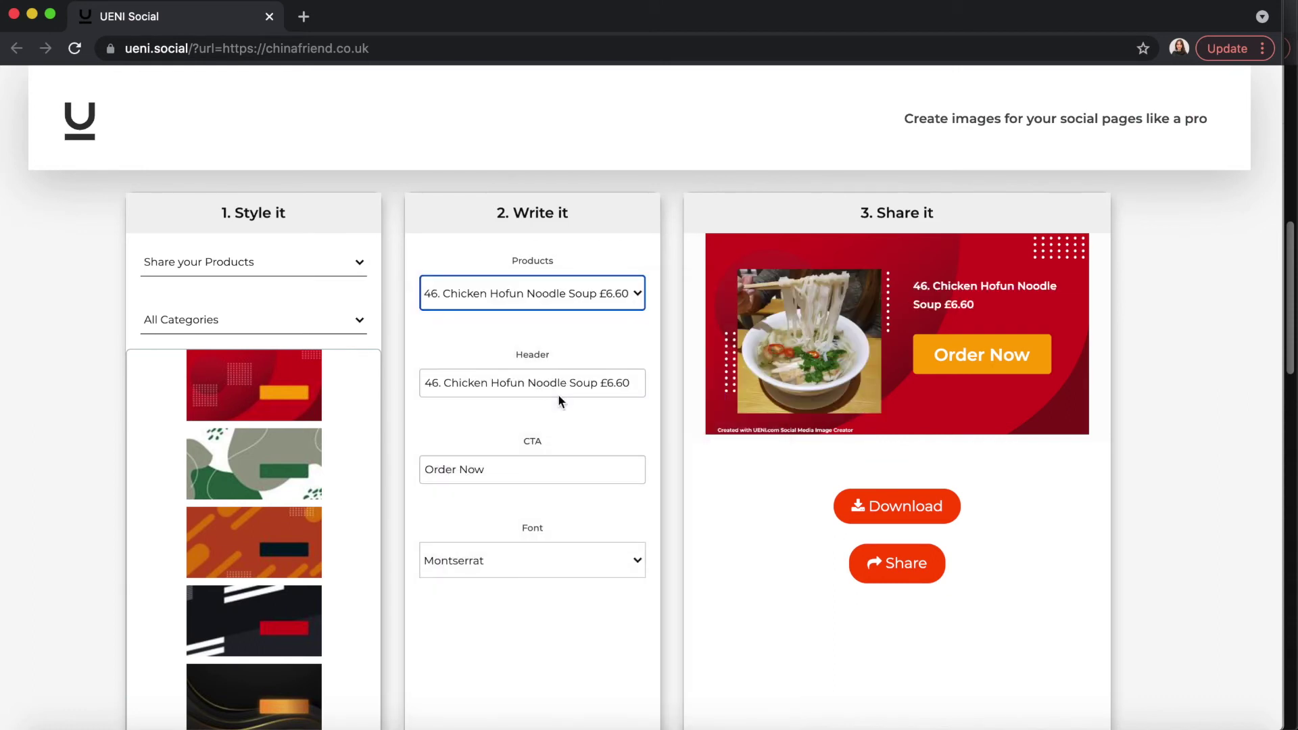
# Step: Try the orange and pink templates, then apply the blue patterned template
pyautogui.scroll(-4, 301, 515)
pyautogui.click(302, 397)
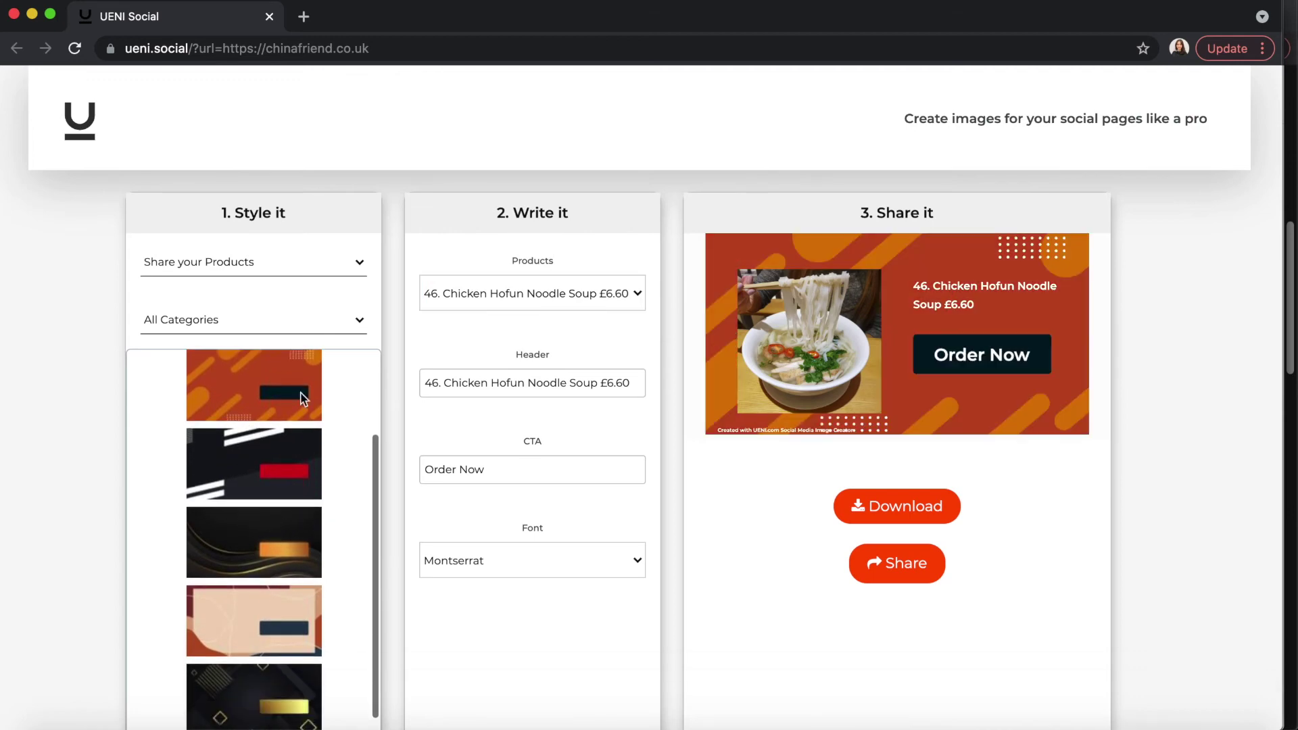
pyautogui.scroll(-8, 270, 498)
pyautogui.click(253, 603)
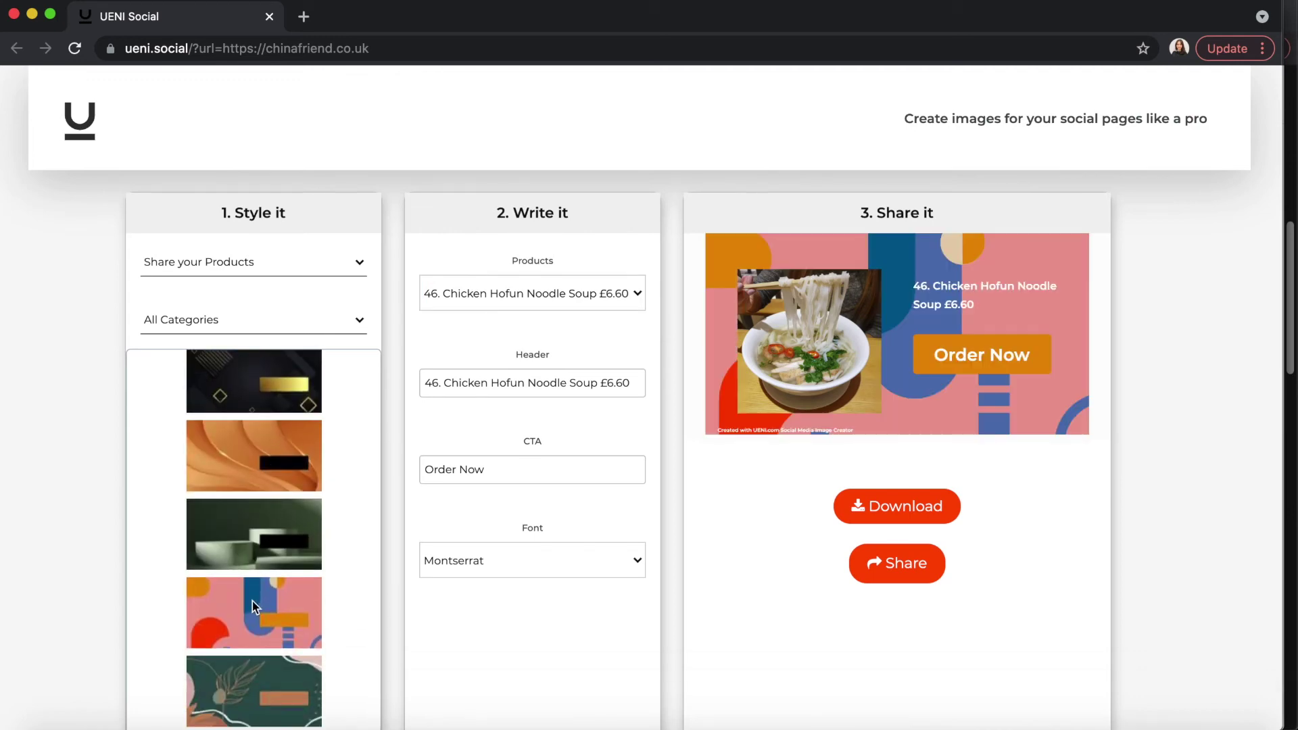
pyautogui.scroll(-6, 253, 602)
pyautogui.click(261, 528)
pyautogui.scroll(3, 287, 510)
pyautogui.scroll(4, 432, 521)
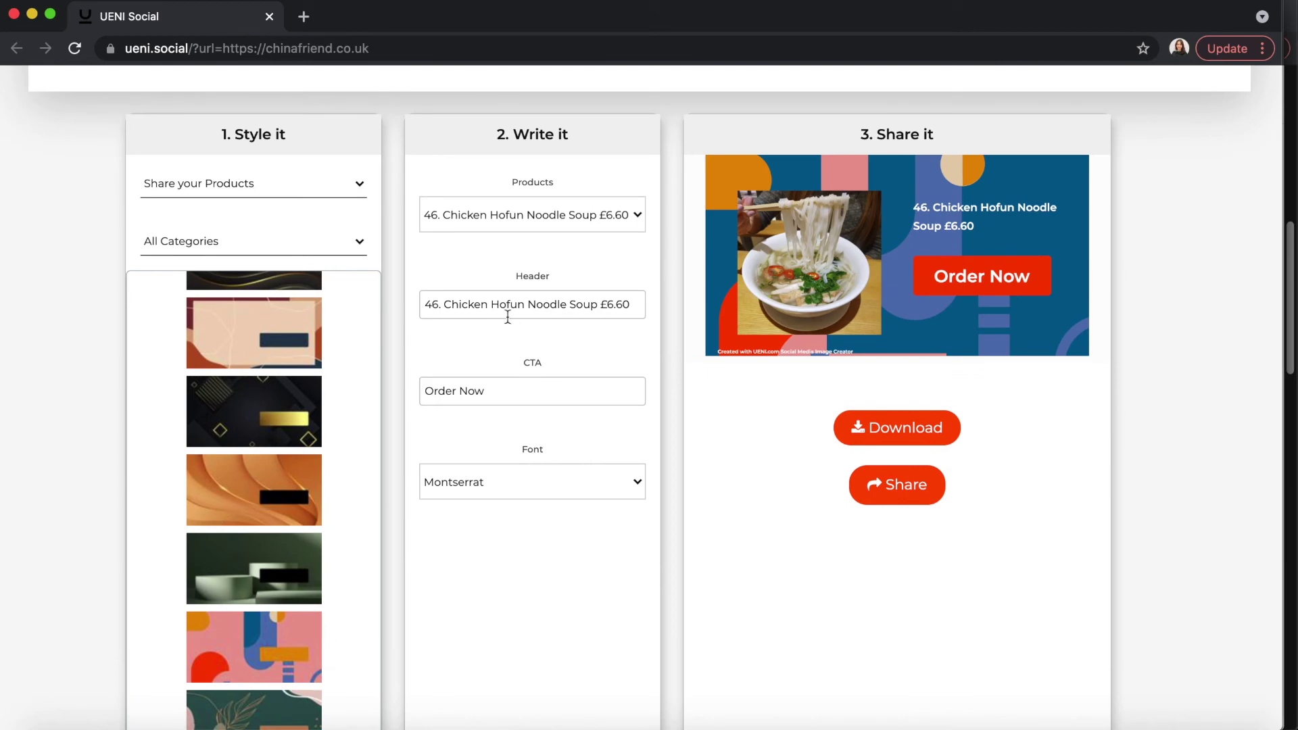
# Step: Remove '46. ' from the headline, change the CTA to 'Order Yours Now!', and set the font to Roboto
pyautogui.click(446, 304)
pyautogui.press('BackSpace')
pyautogui.press('BackSpace')
pyautogui.press('BackSpace')
pyautogui.press('BackSpace')
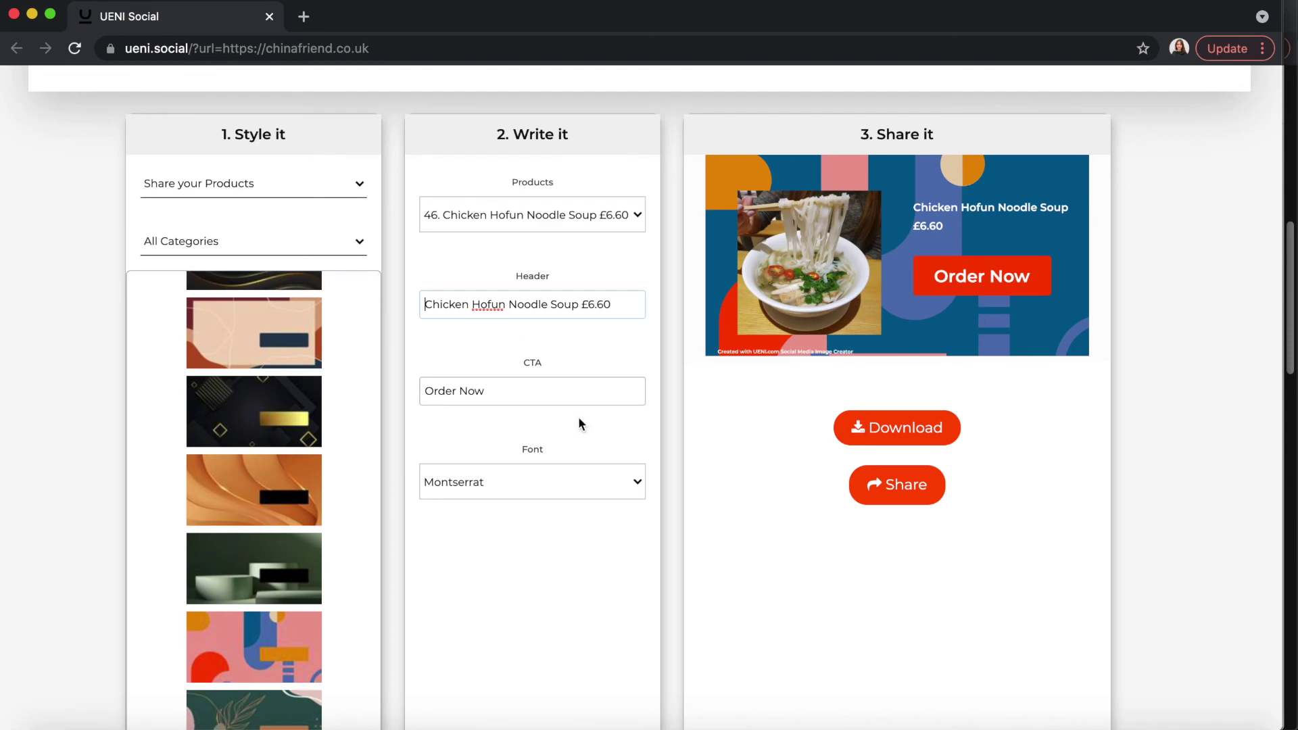
pyautogui.click(457, 392)
pyautogui.write('Yours')
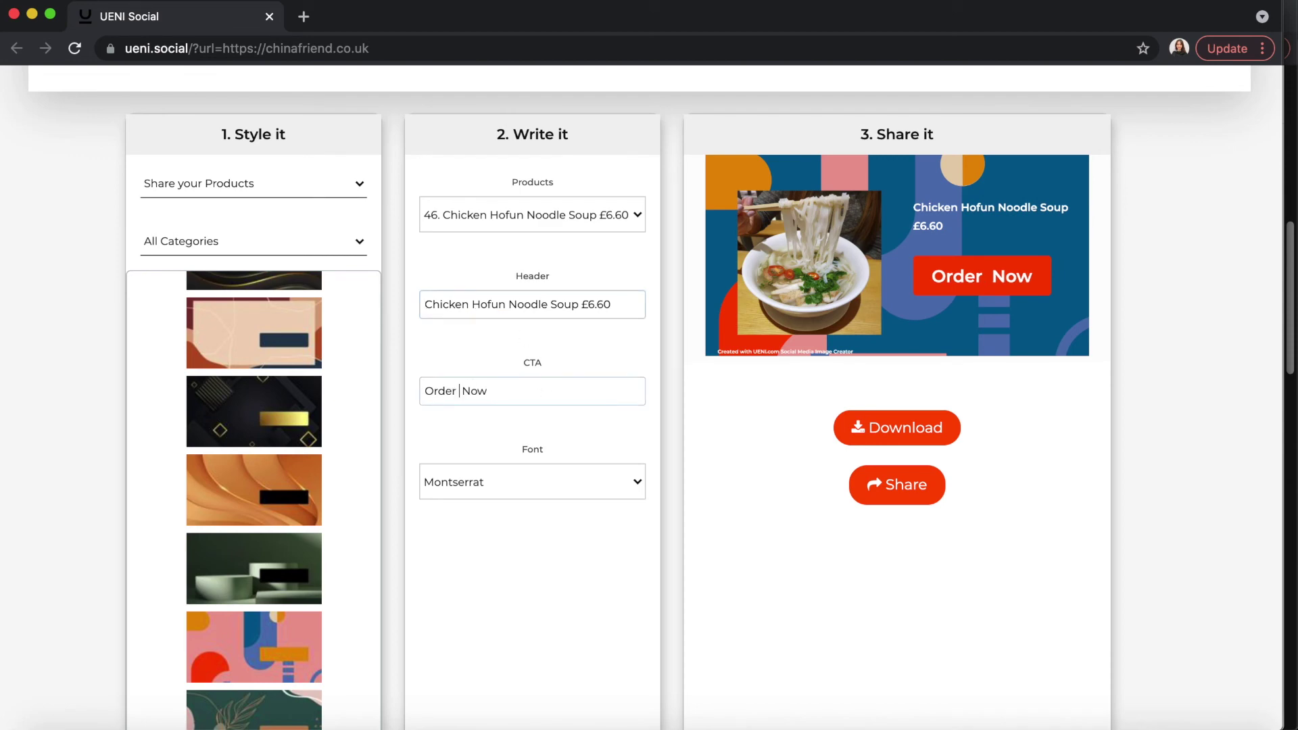
pyautogui.click(537, 391)
pyautogui.write('!')
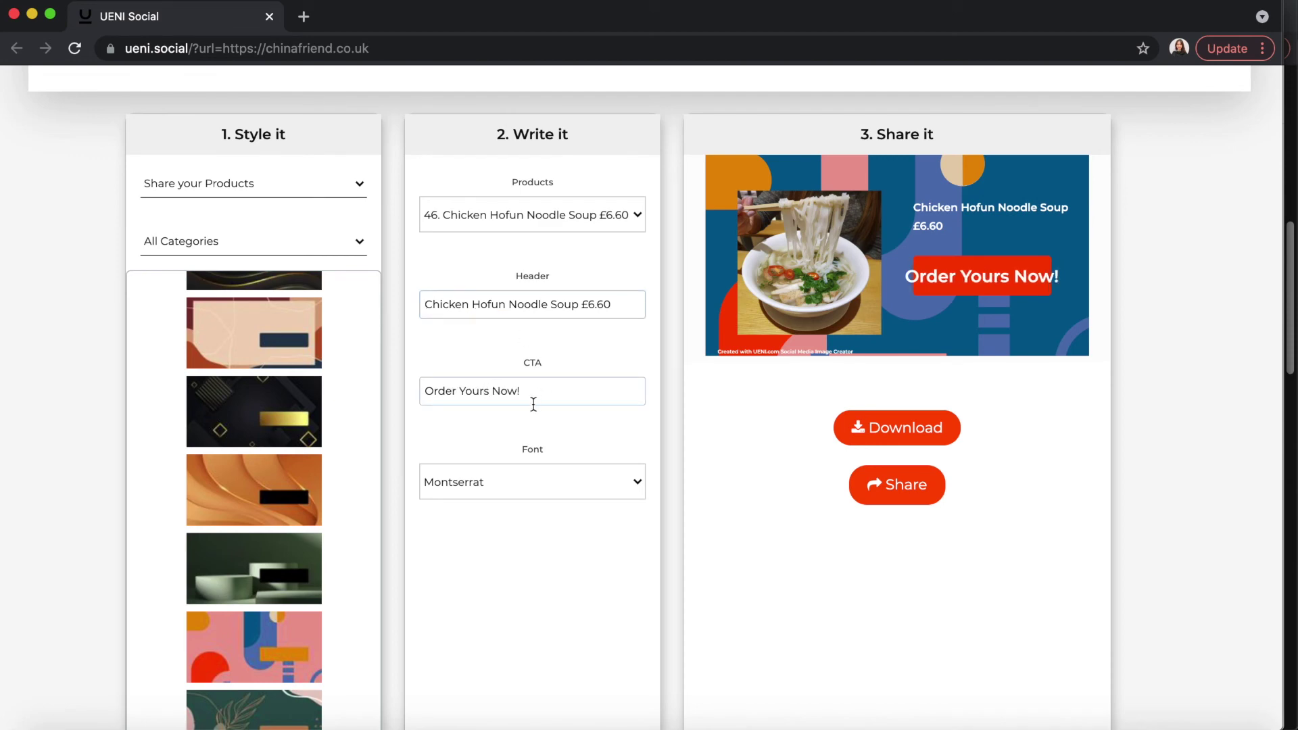
pyautogui.click(531, 481)
pyautogui.click(517, 437)
# Step: Share the soup product image to Facebook and publish the post
pyautogui.click(893, 498)
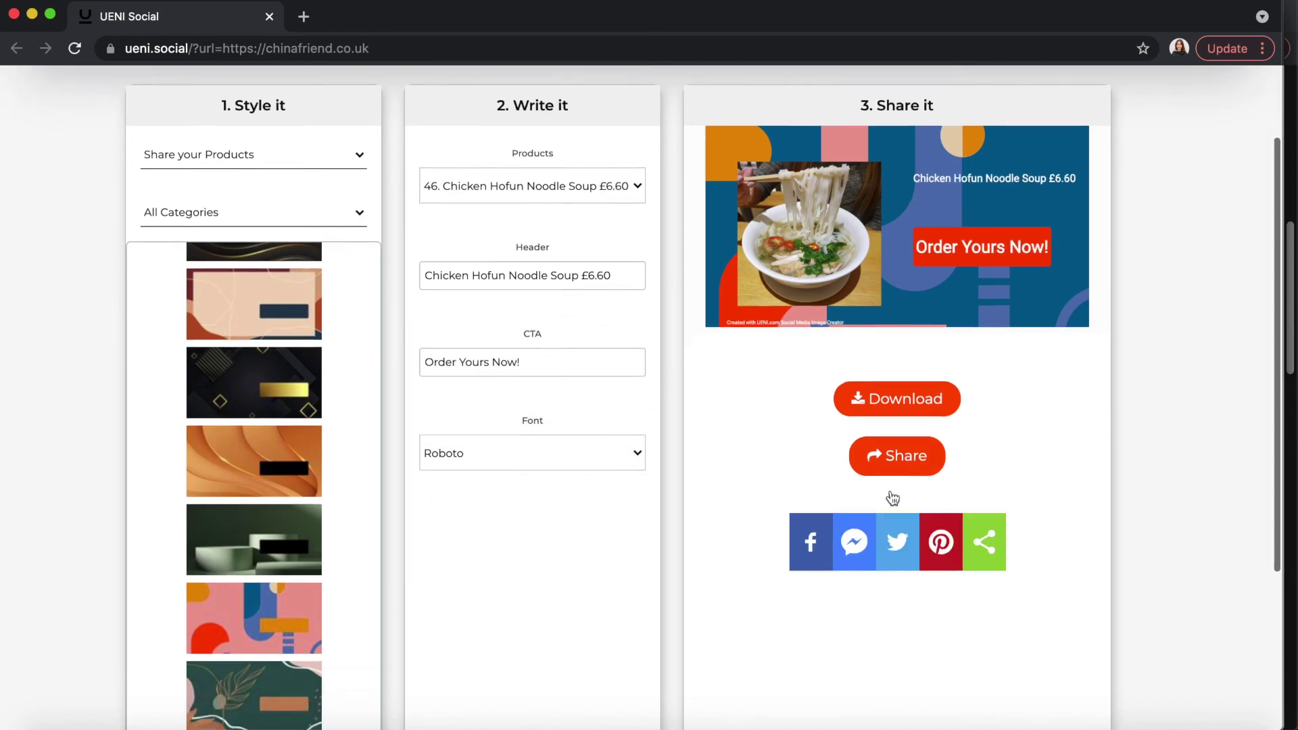
pyautogui.scroll(-4, 892, 498)
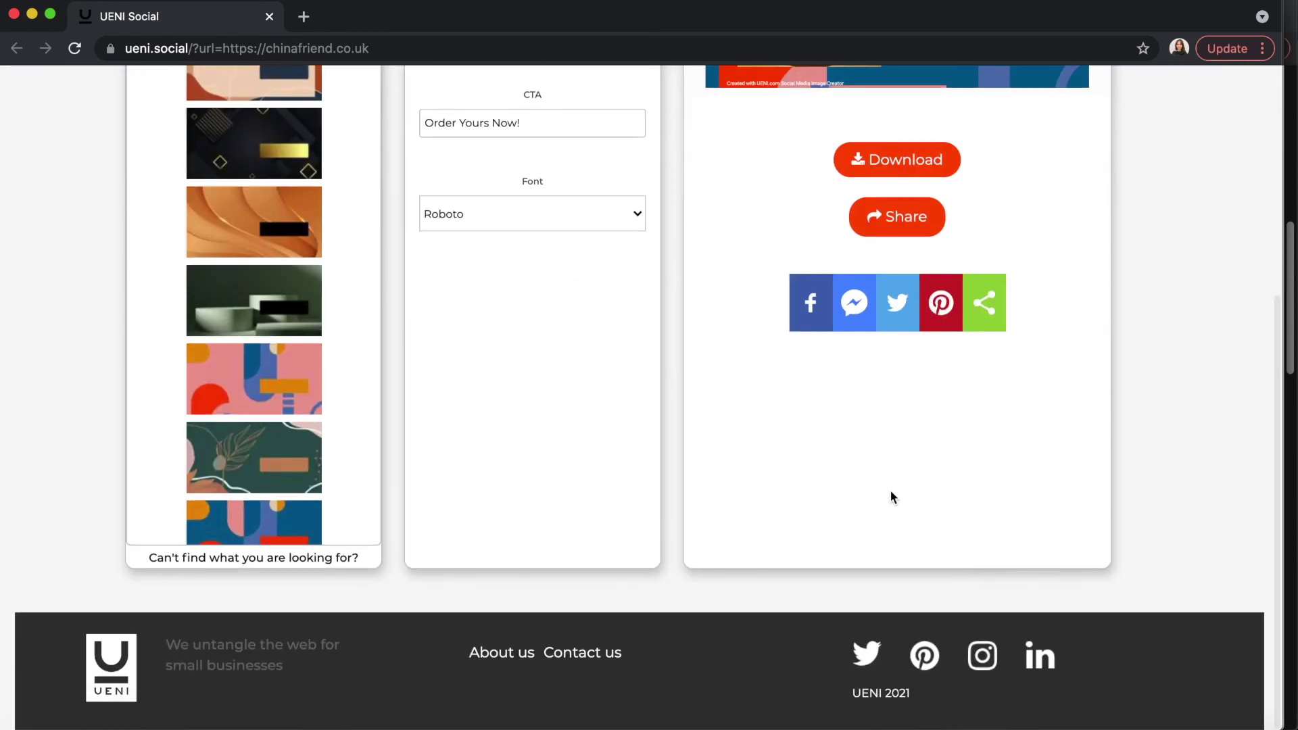
pyautogui.click(811, 317)
pyautogui.click(743, 719)
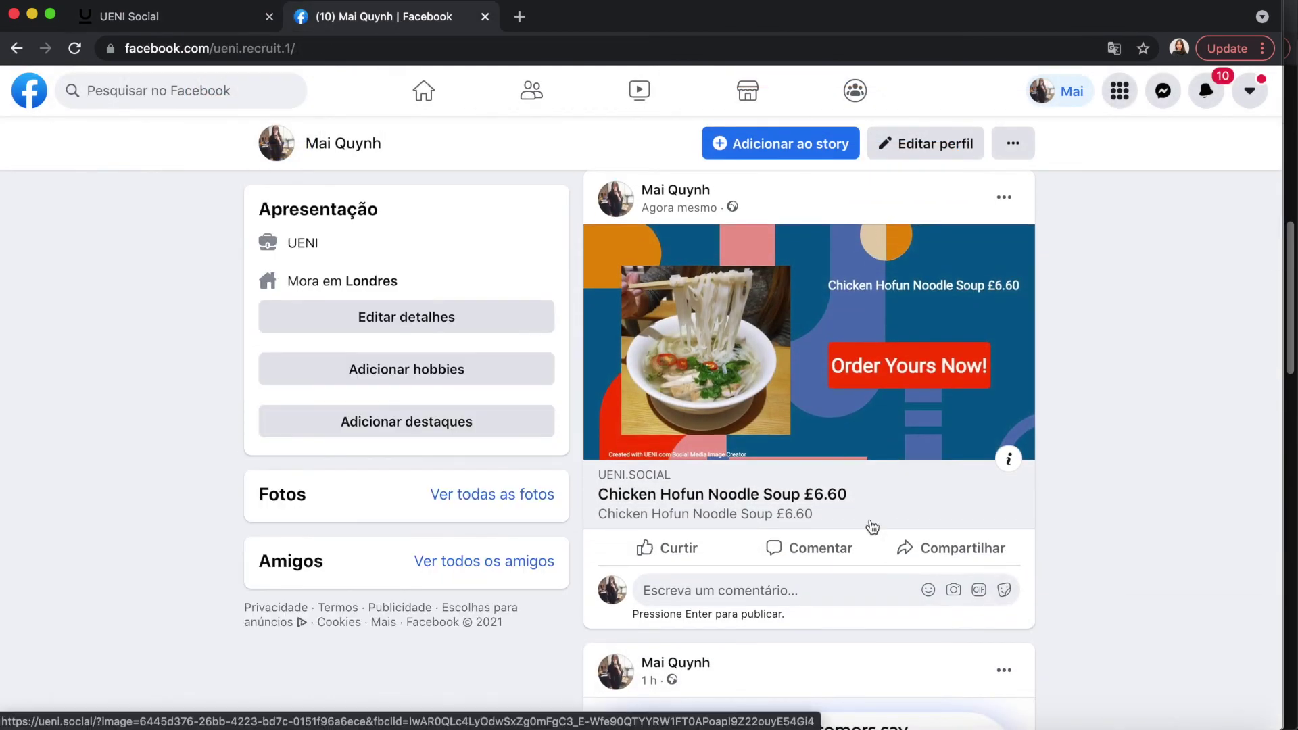
# Step: Open the Chicken Hofun Noodle Soup product page from the Facebook post's link preview title
pyautogui.click(704, 503)
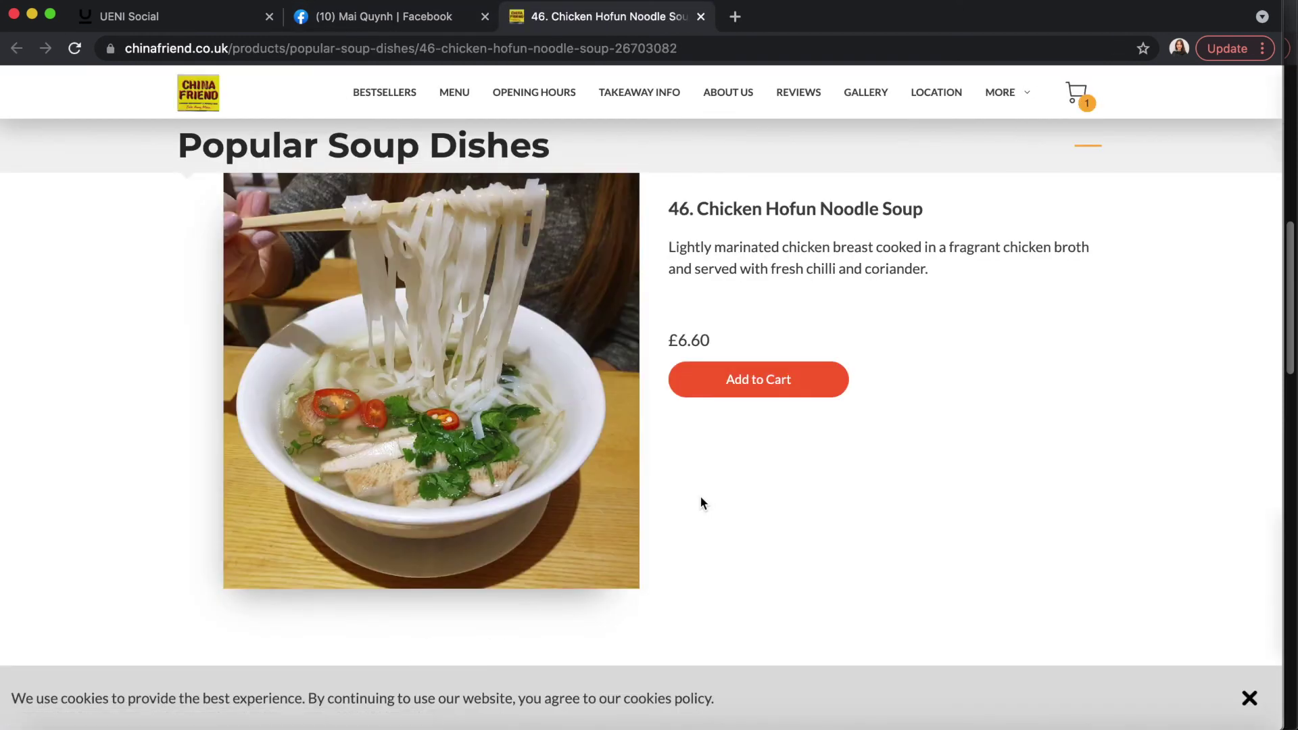
# Step: Add the Chicken Hofun Noodle Soup to the cart from its product page
pyautogui.click(753, 390)
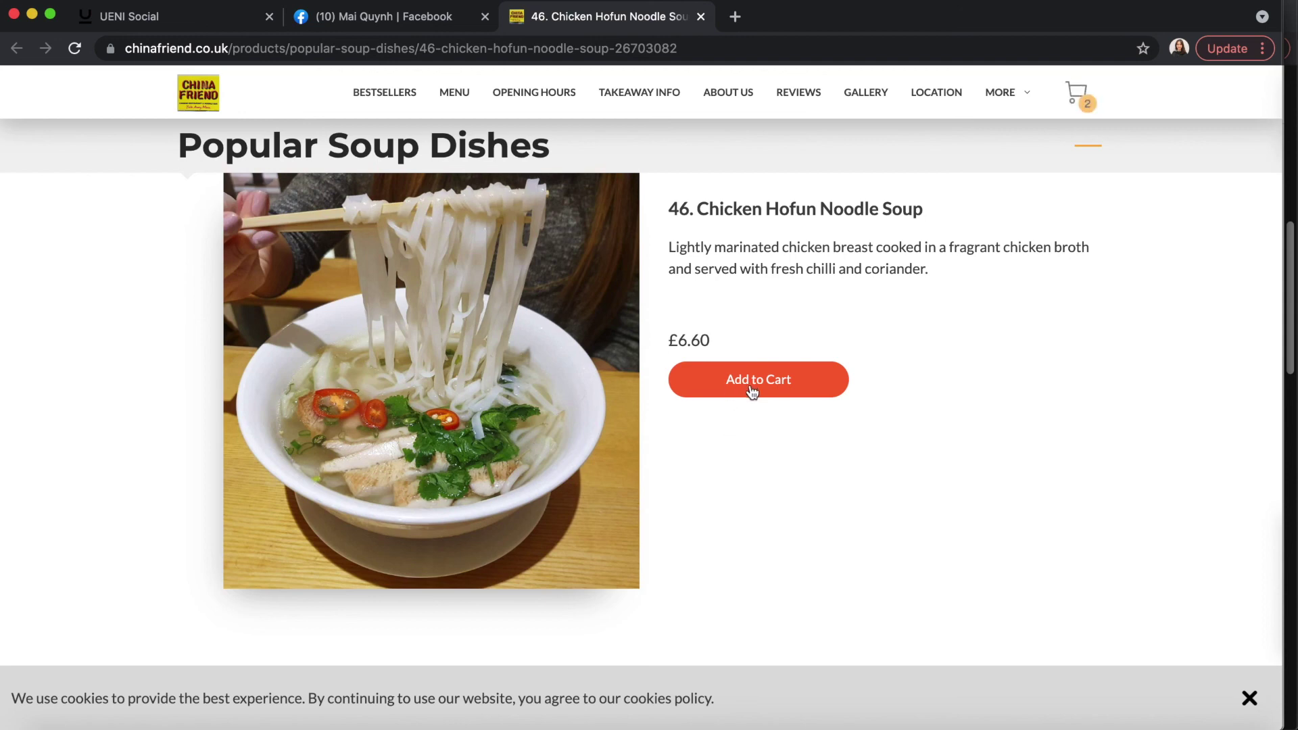